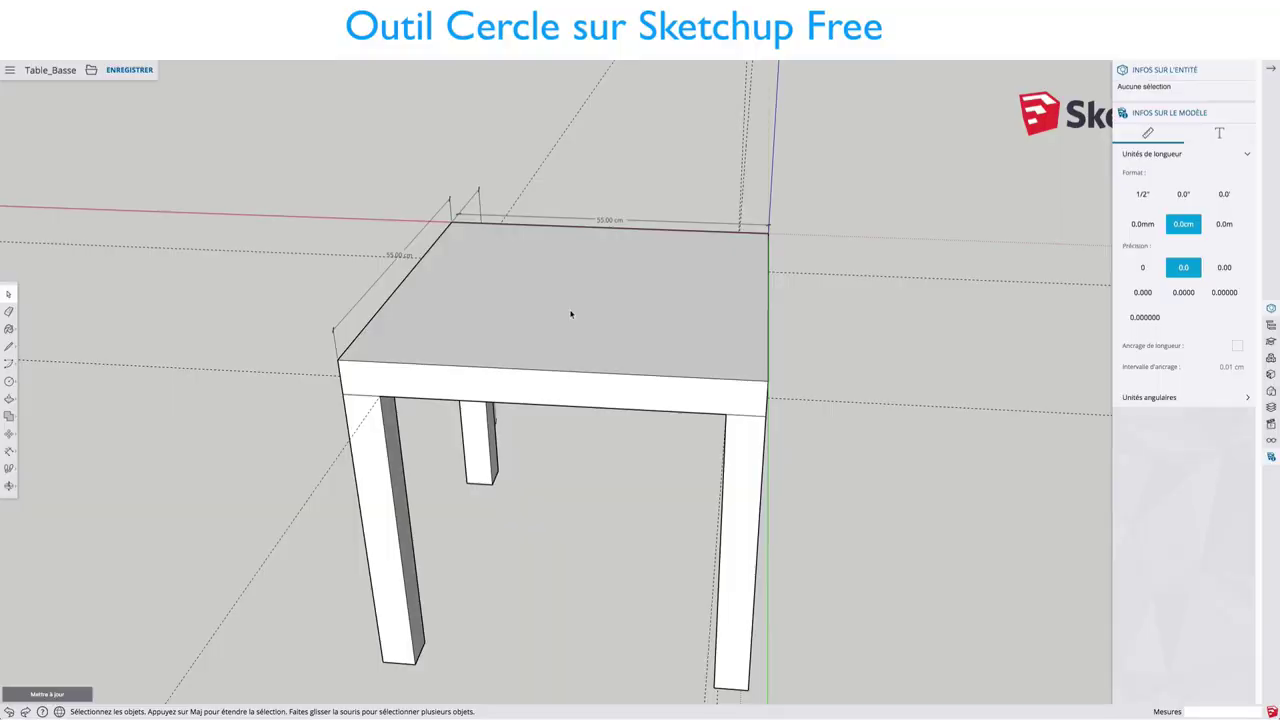
Step: Orbit around the Table_Basse model to view the table top from a new angle
mouse_move(634, 319)
middle_down()
mouse_move(662, 291)
mouse_move(651, 317)
mouse_move(517, 303)
mouse_move(617, 334)
mouse_move(720, 320)
mouse_move(669, 354)
mouse_move(706, 366)
mouse_move(634, 378)
mouse_move(670, 370)
middle_up()
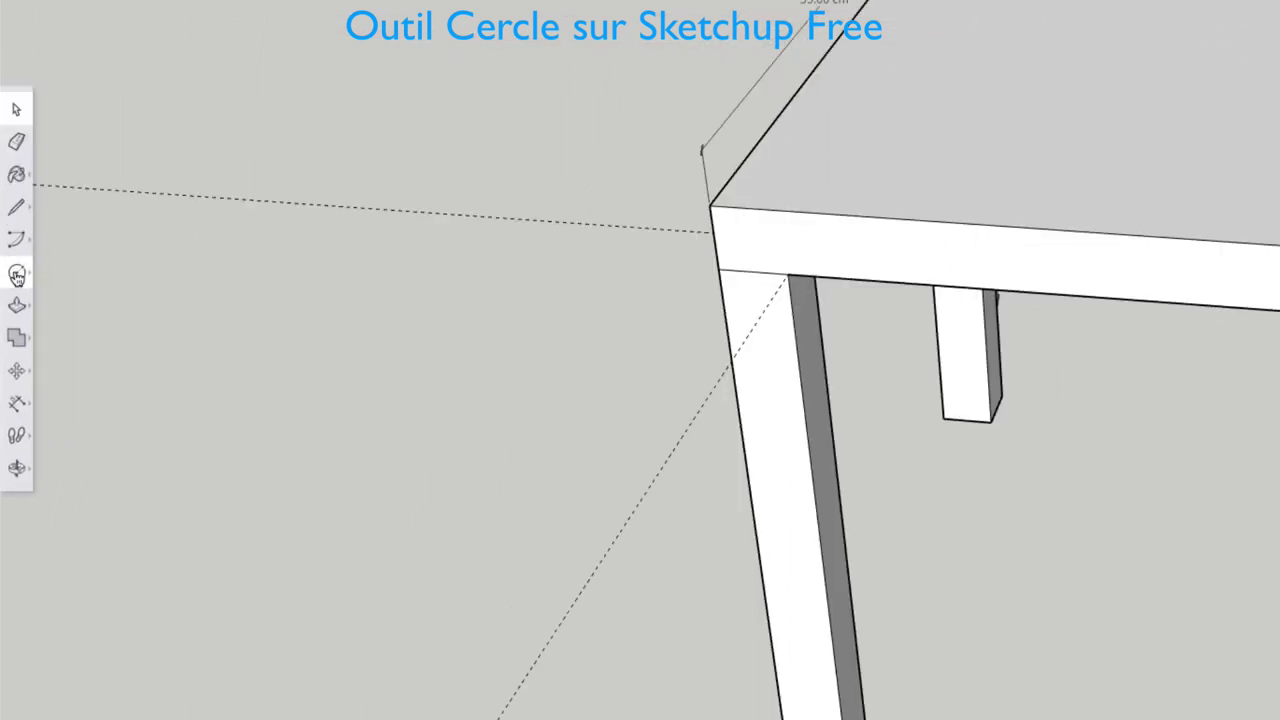
Step: Activate the Circle tool from the Shapes flyout on the left toolbar
click(16, 276)
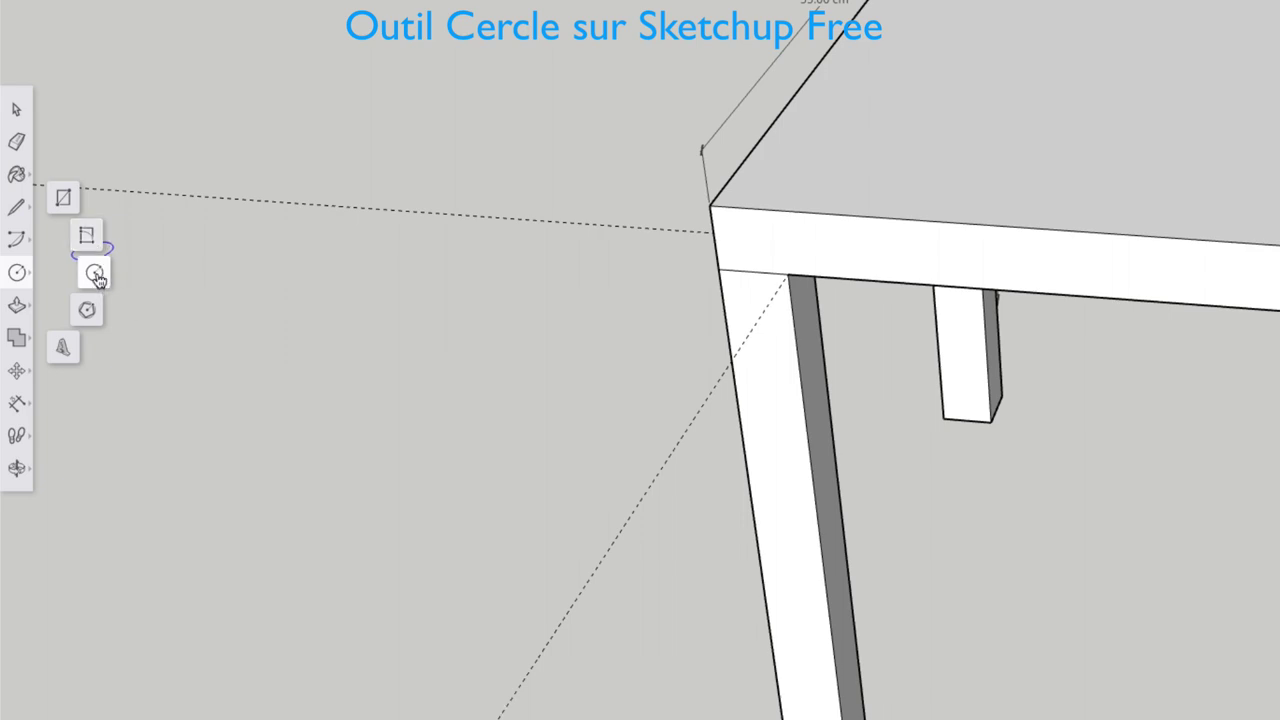
click(96, 274)
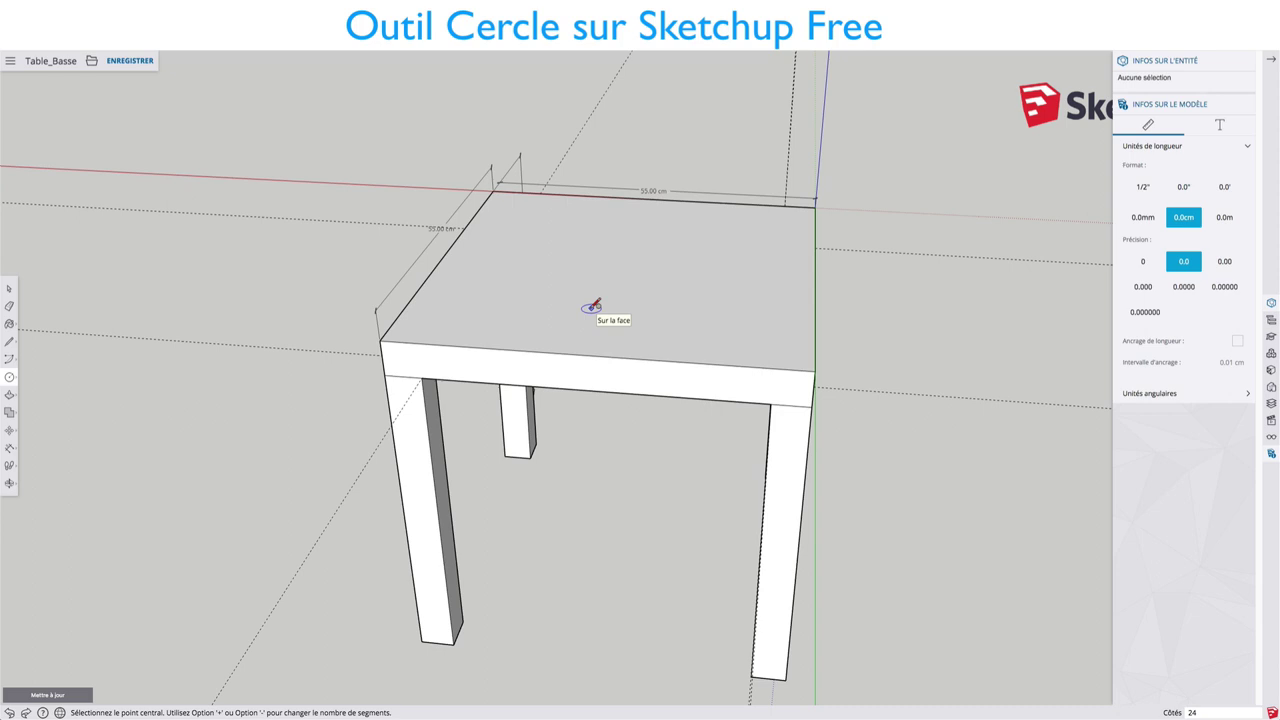
Step: Draw a 24-sided circle with a 4 cm radius at the table top's centre
key(Tab)
click(1203, 709)
click(624, 304)
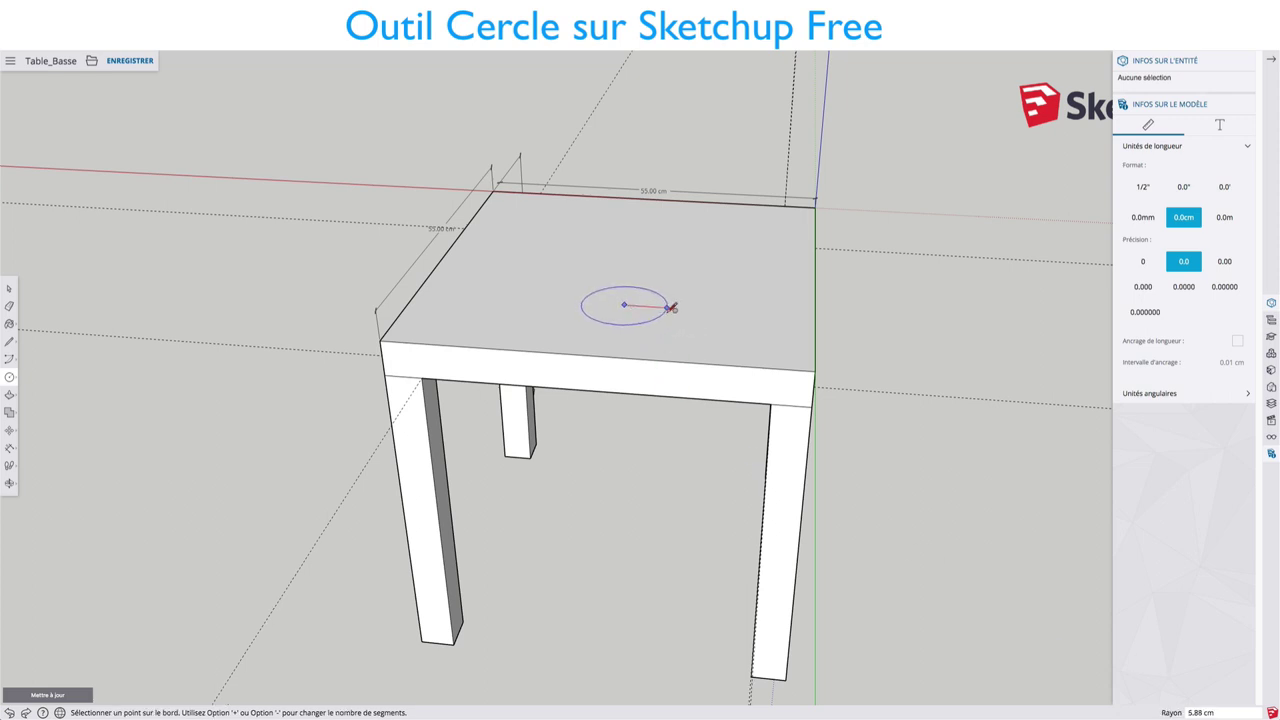
click(672, 306)
text(4)
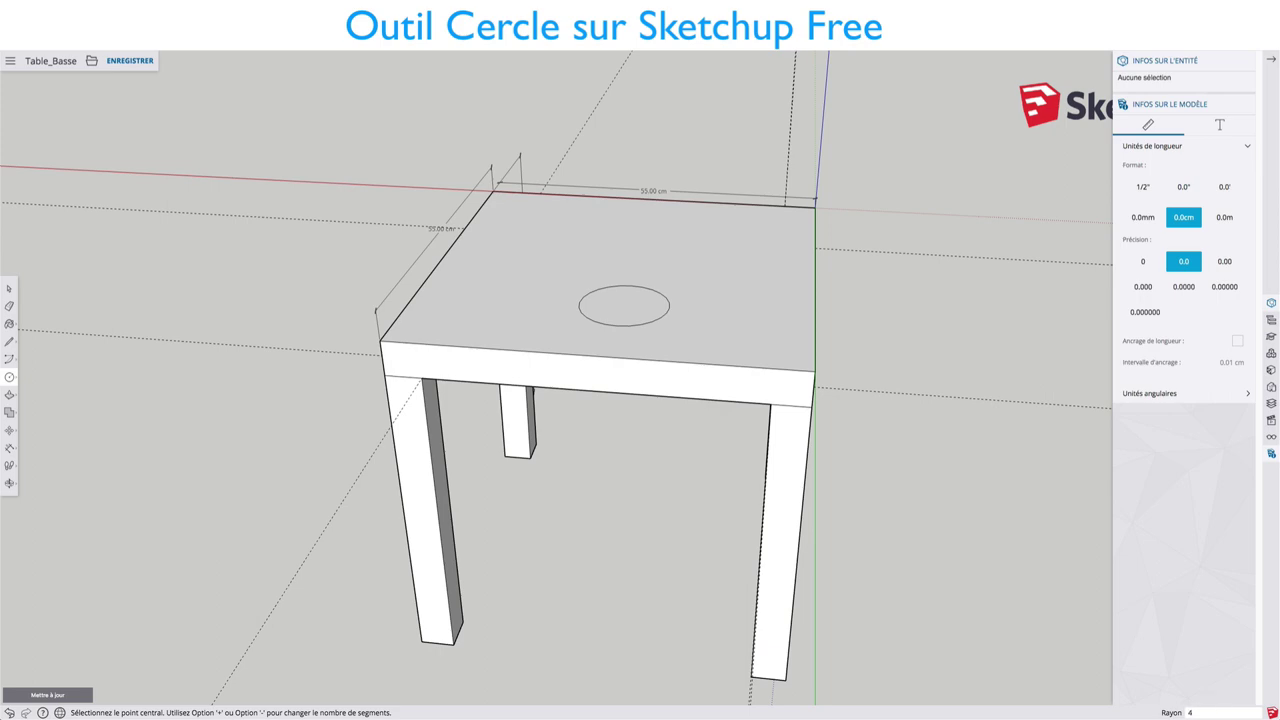
key(Return)
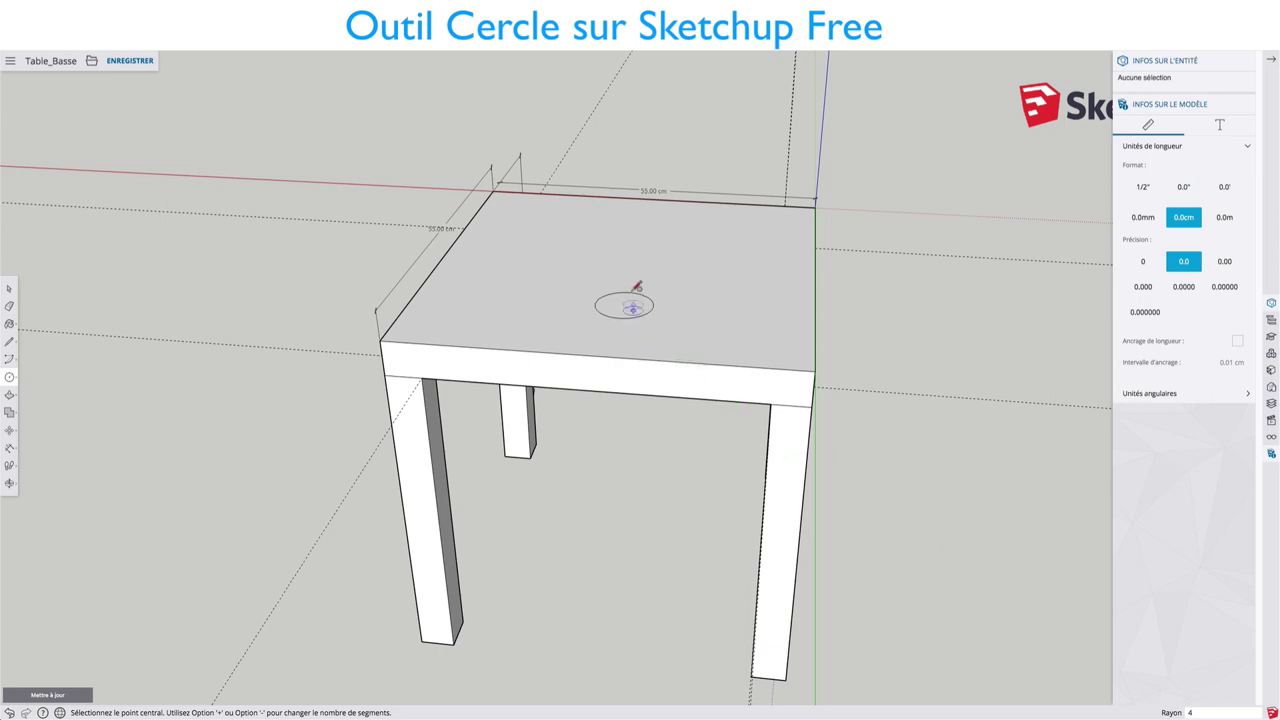
scroll(640, 305, up, 2)
scroll(641, 303, up, 1)
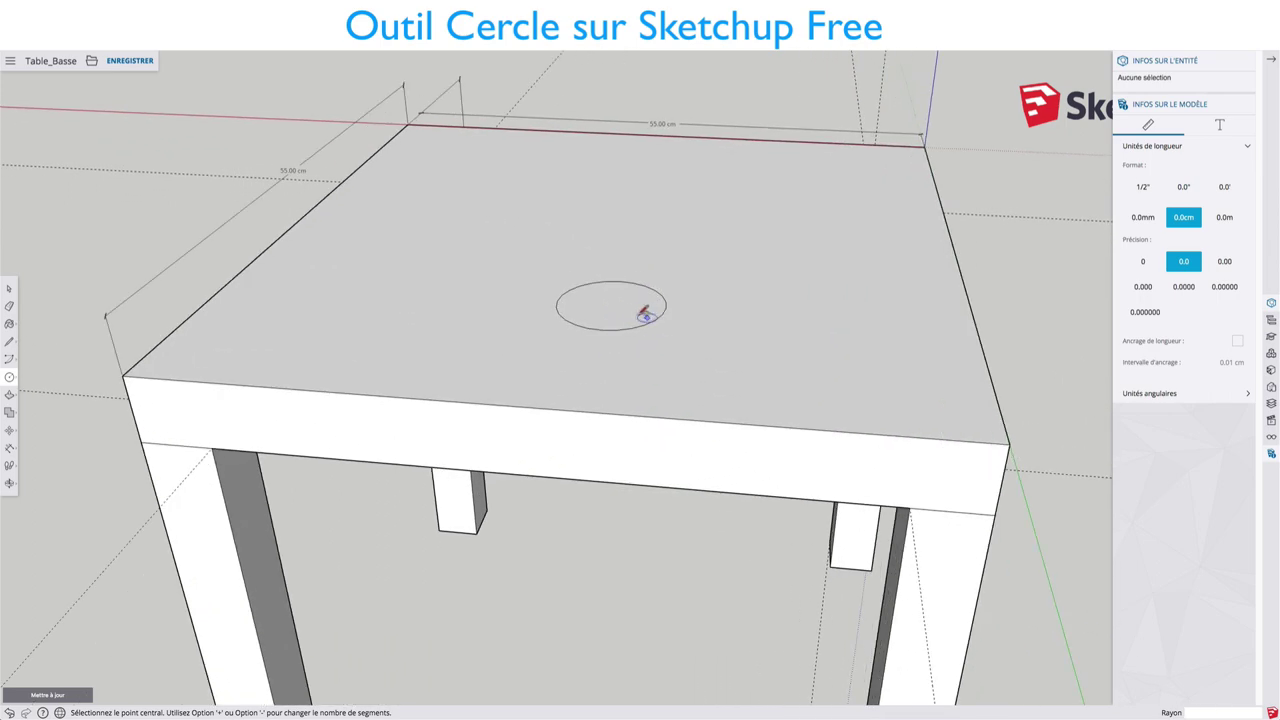
Step: Draw a concentric 1.59 cm-radius circle inside the first circle
middle_drag(630, 305, 580, 331)
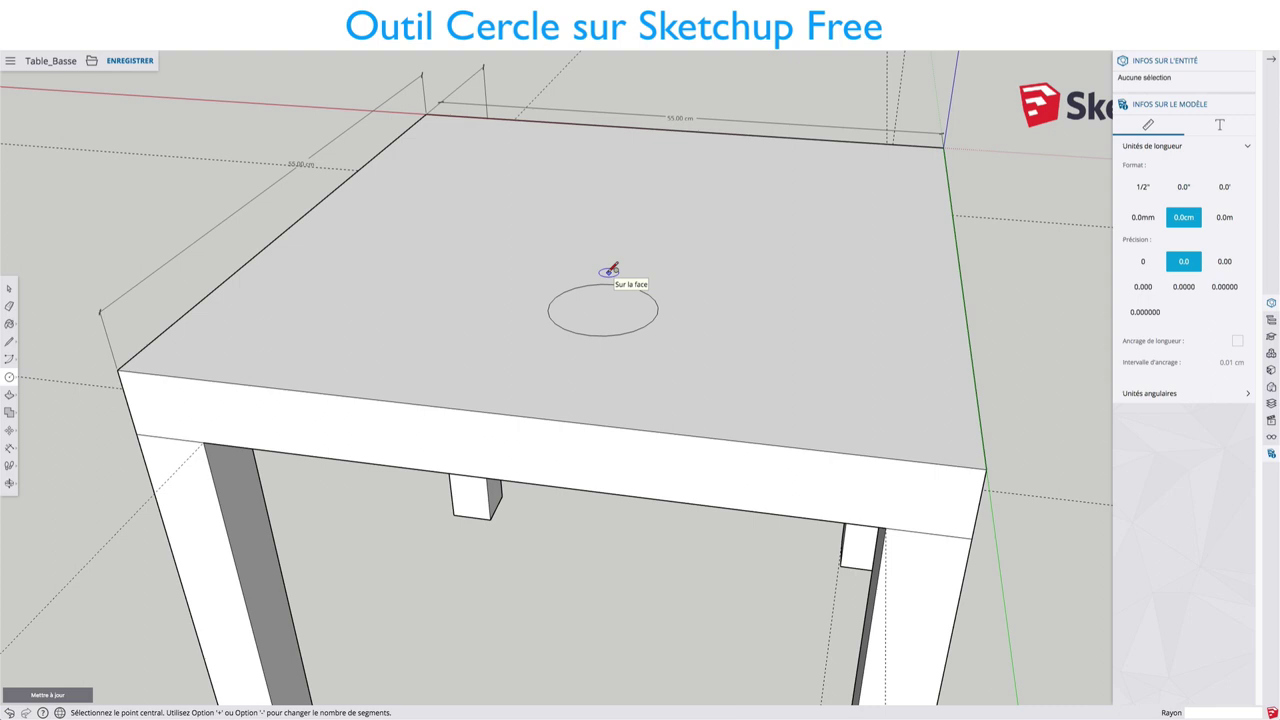
mouse_move(623, 323)
middle_down()
mouse_move(677, 294)
mouse_move(709, 331)
mouse_move(660, 317)
middle_up()
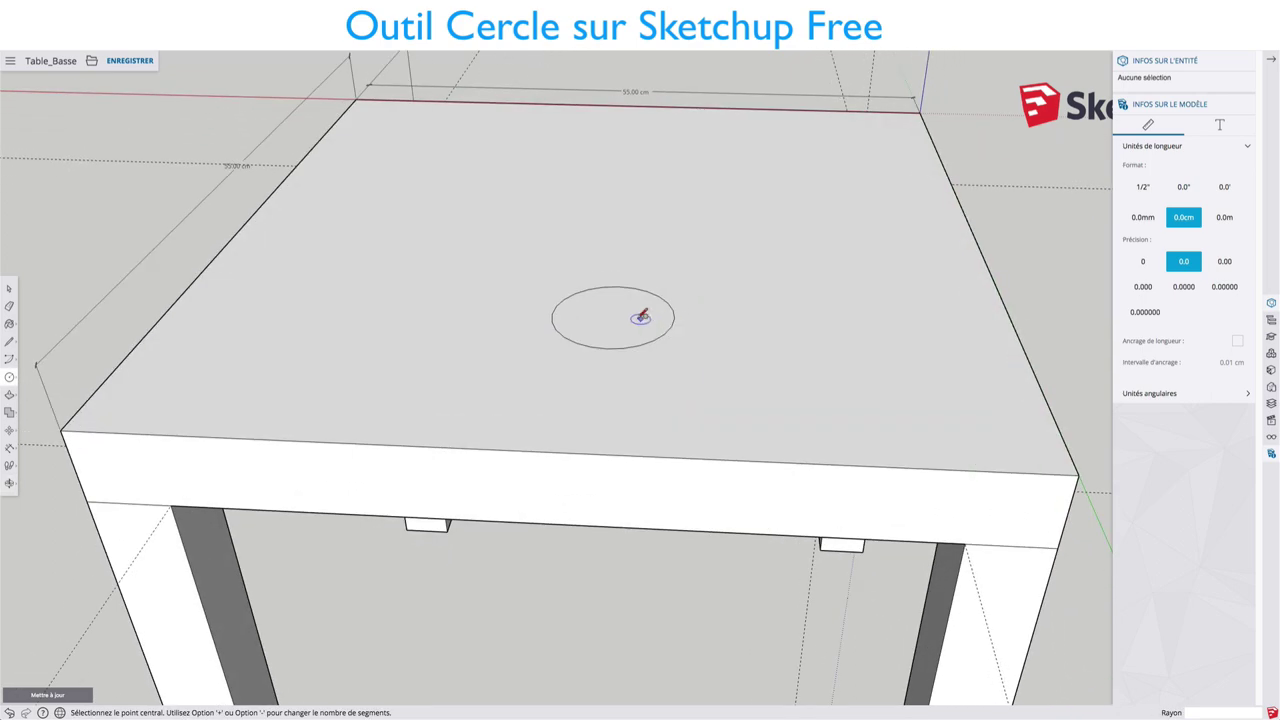
click(613, 316)
scroll(632, 298, down, 3)
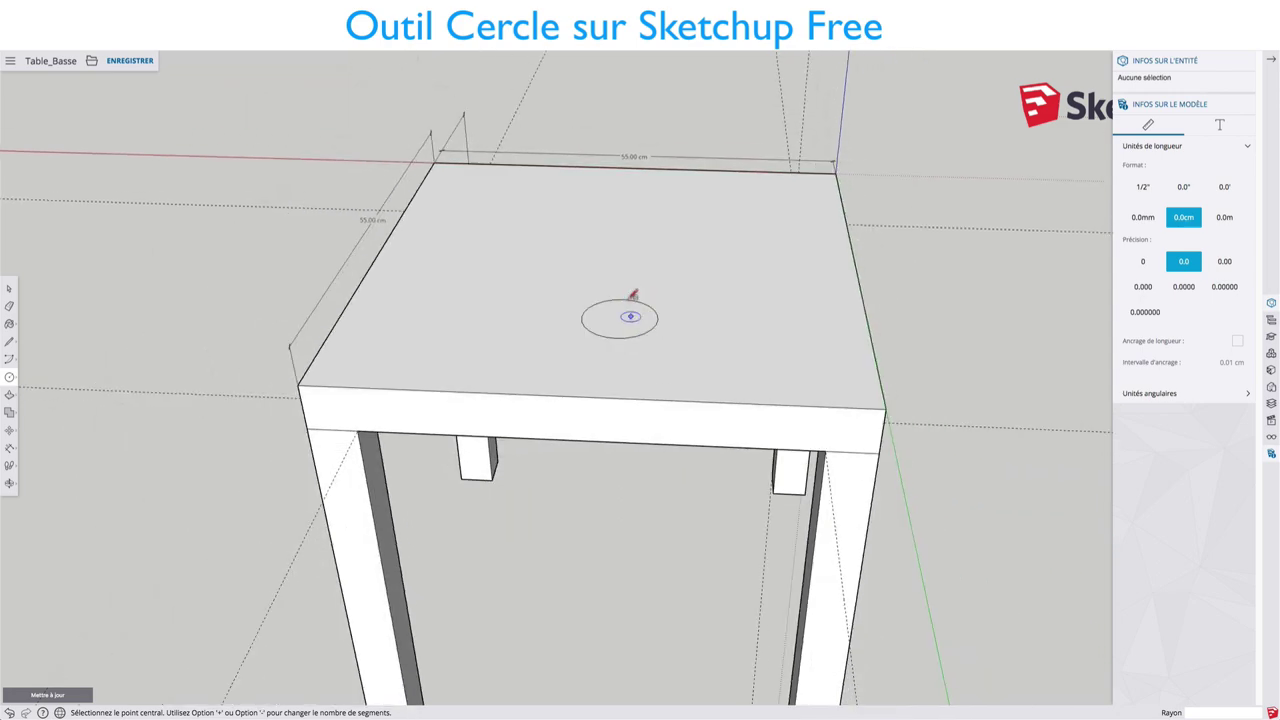
scroll(632, 298, up, 1)
scroll(628, 340, up, 4)
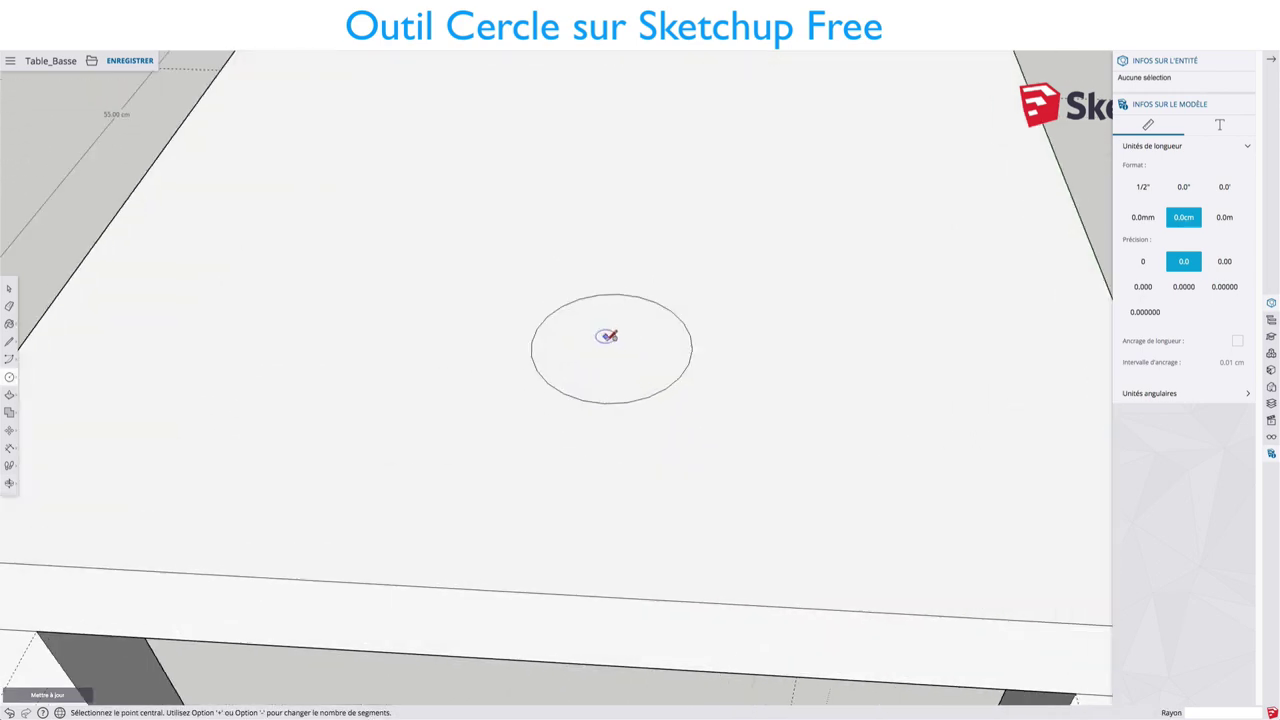
click(611, 345)
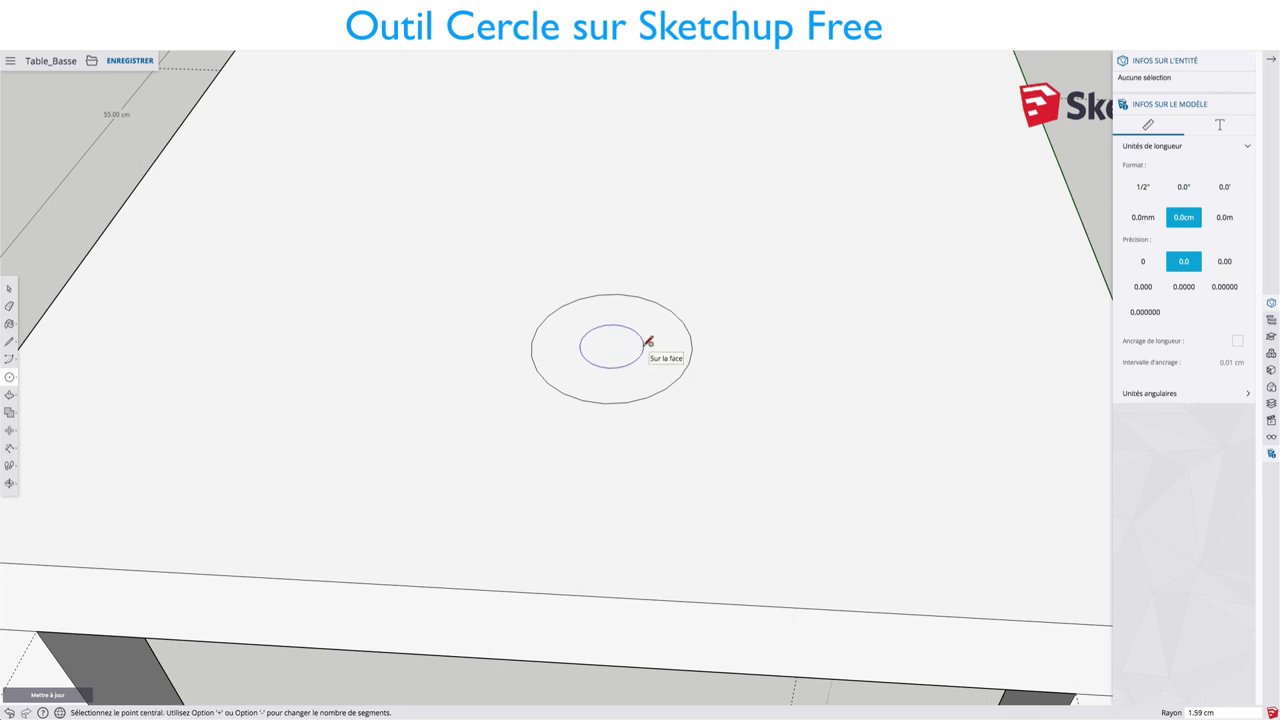
click(648, 342)
Step: Return to the Select tool and view the whole table top from above
key(space)
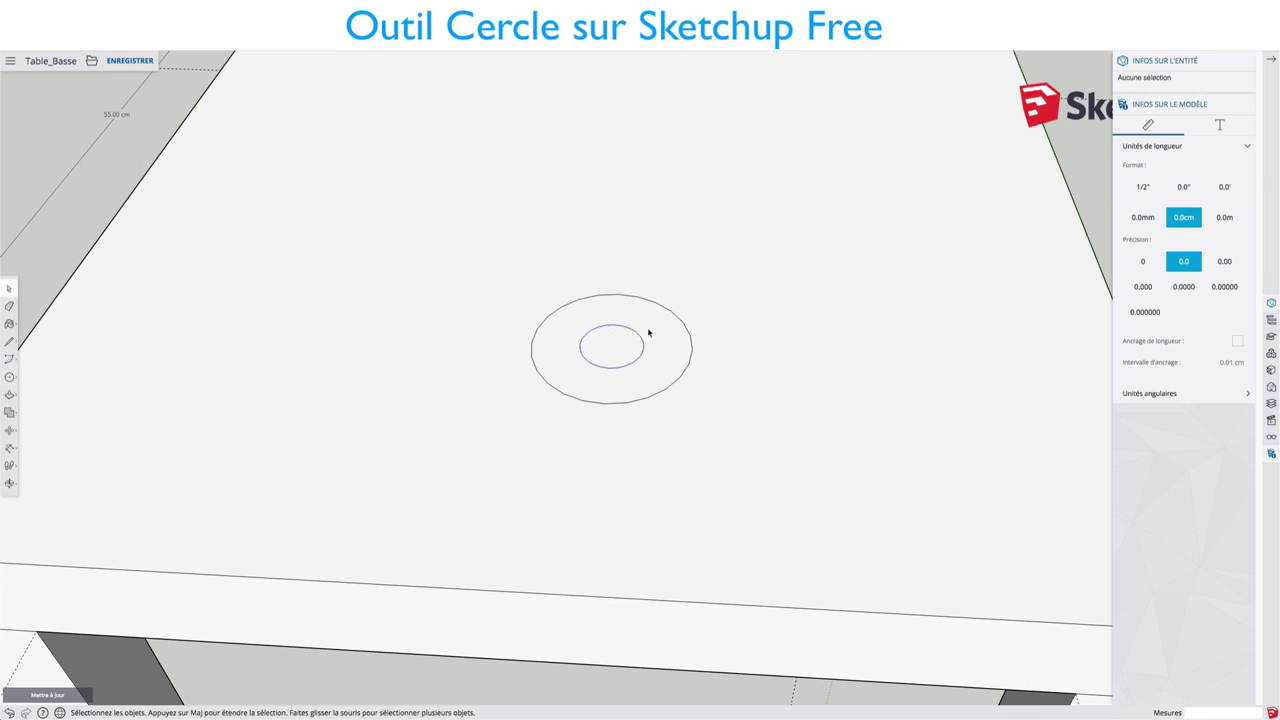
scroll(735, 330, down, 5)
mouse_move(737, 329)
middle_down()
mouse_move(751, 297)
mouse_move(633, 281)
middle_up()
mouse_move(751, 304)
middle_down()
mouse_move(703, 331)
mouse_move(740, 360)
middle_up()
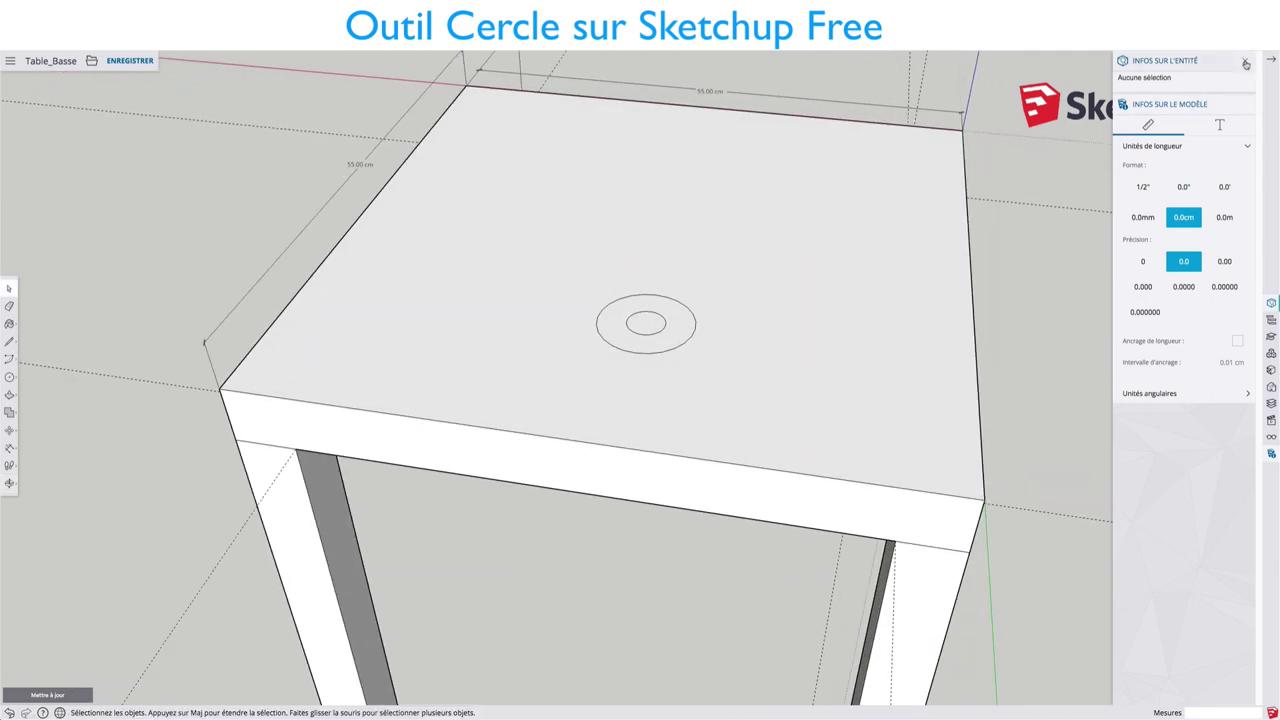
click(1247, 63)
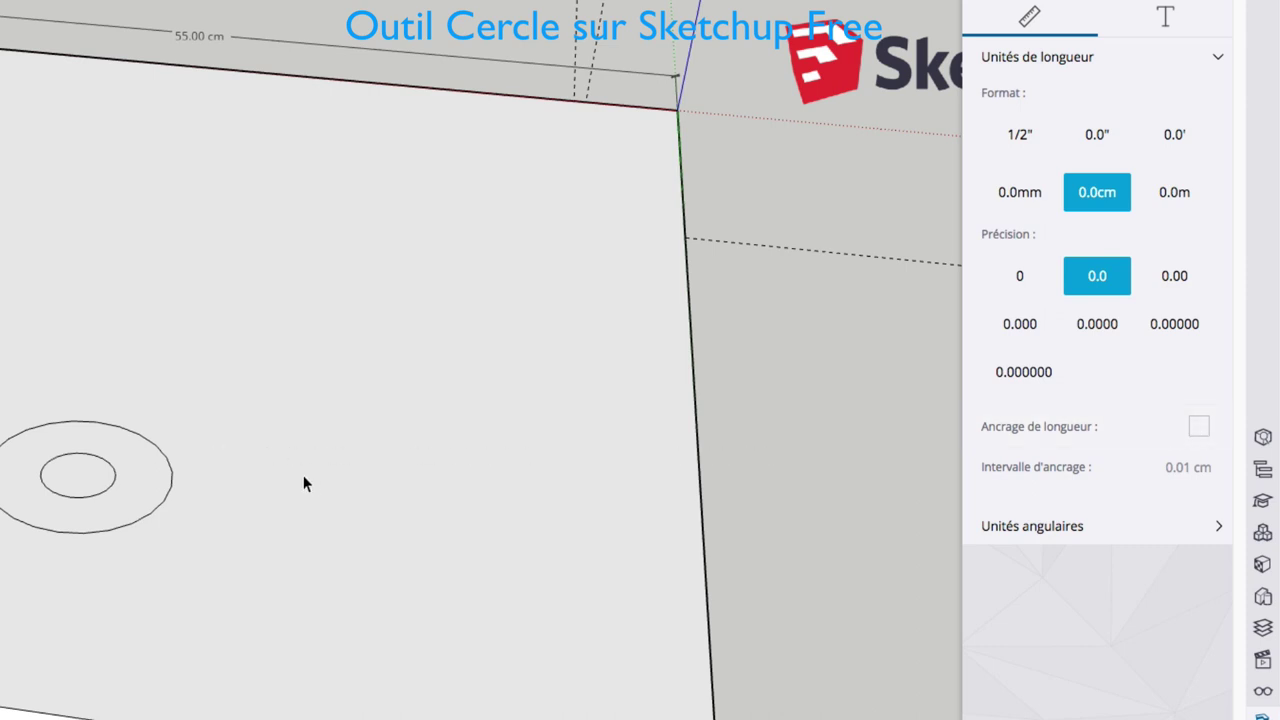
key(r)
click(317, 479)
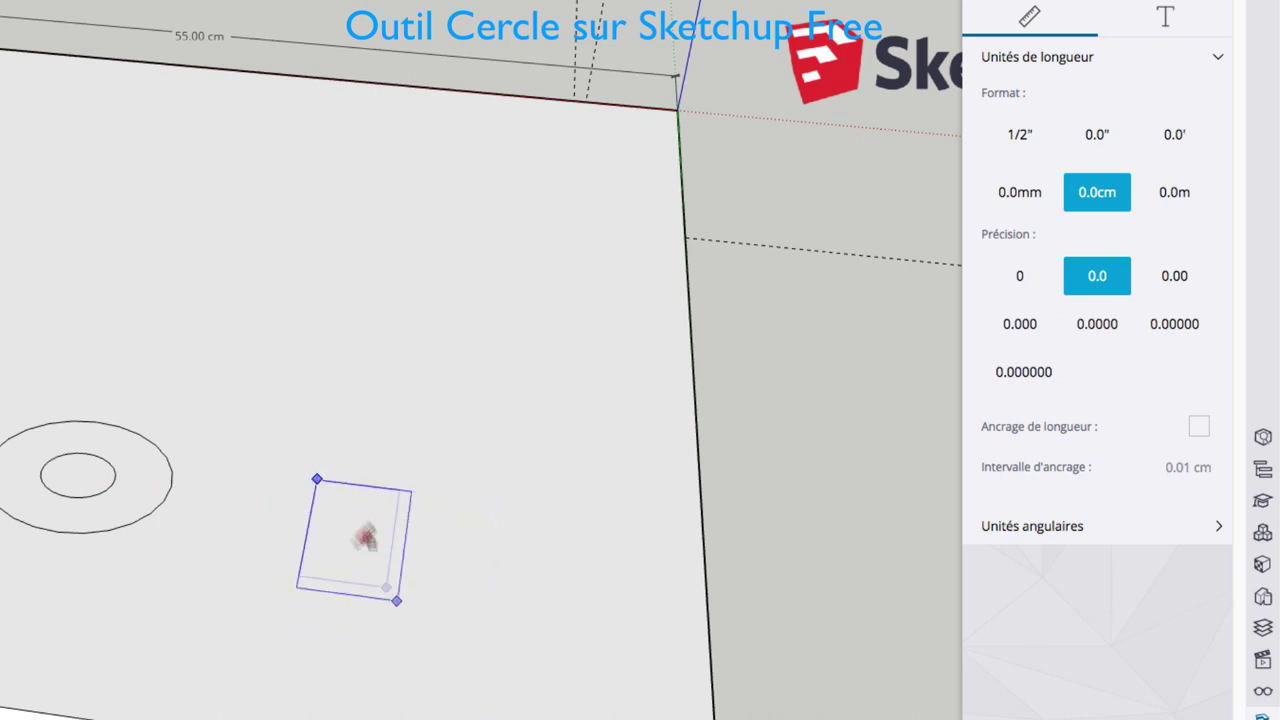
key(Escape)
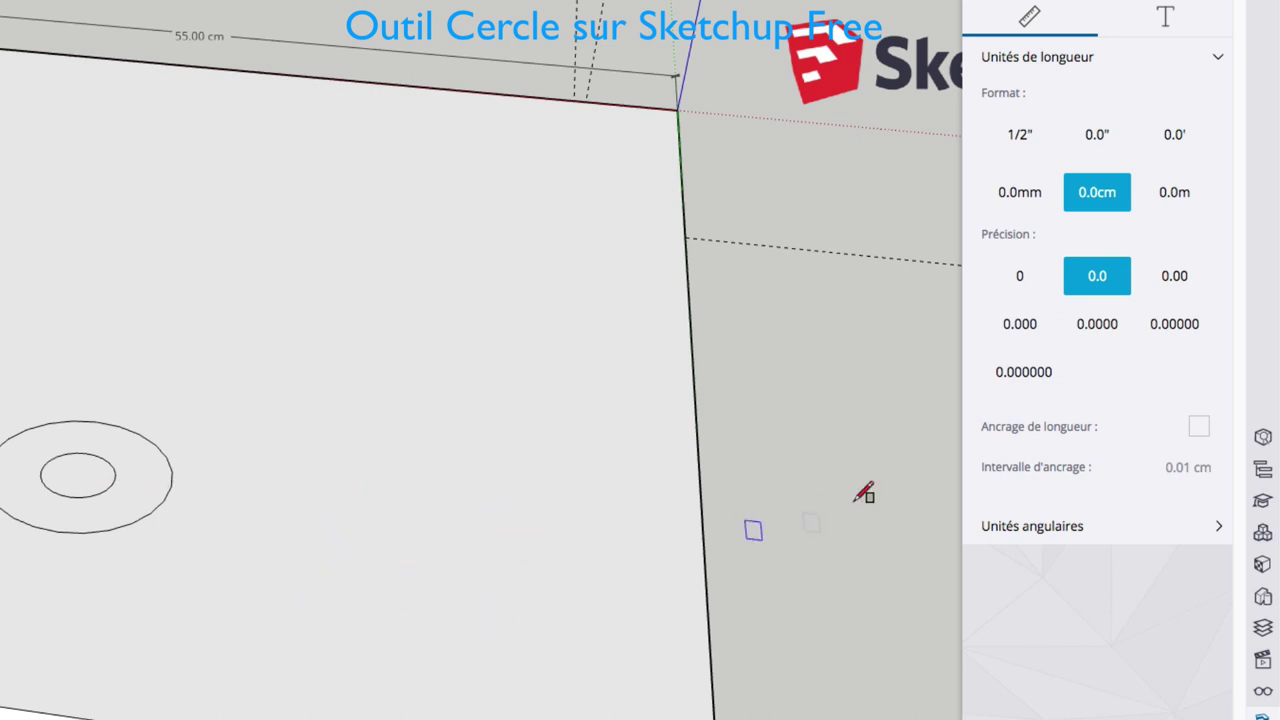
click(1199, 427)
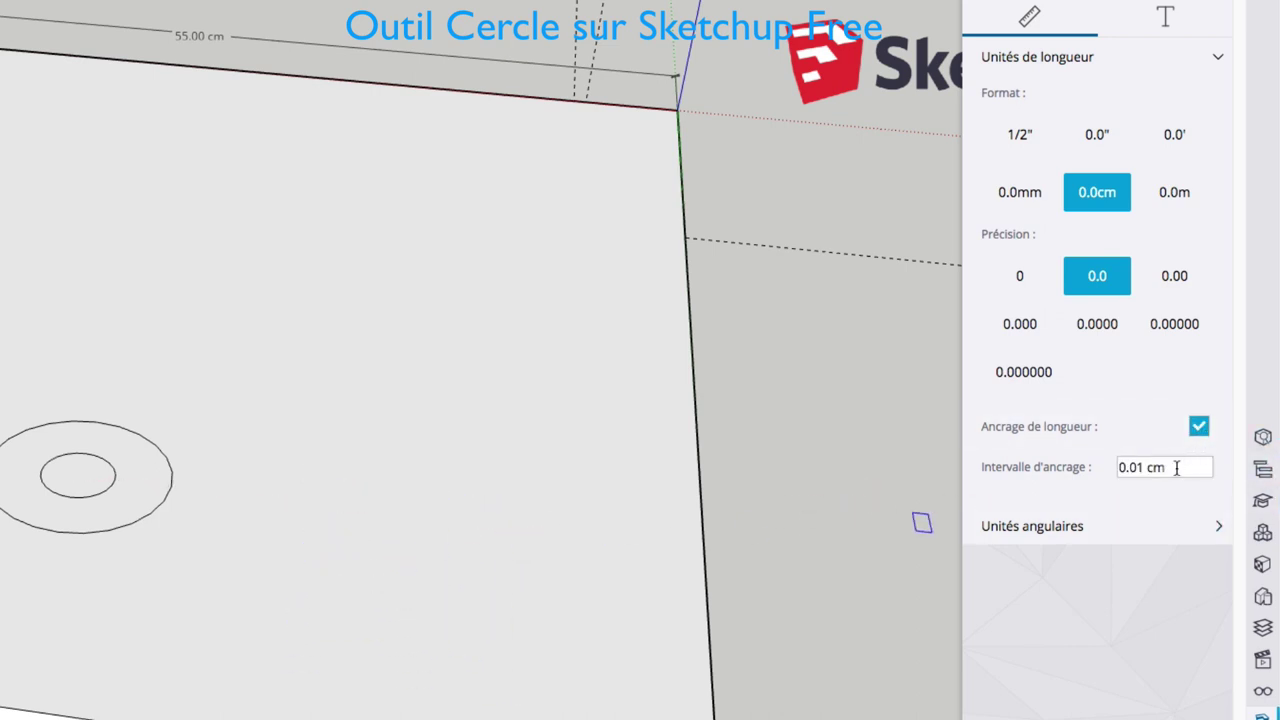
drag(1180, 467, 1064, 467)
text(1)
key(Return)
click(381, 448)
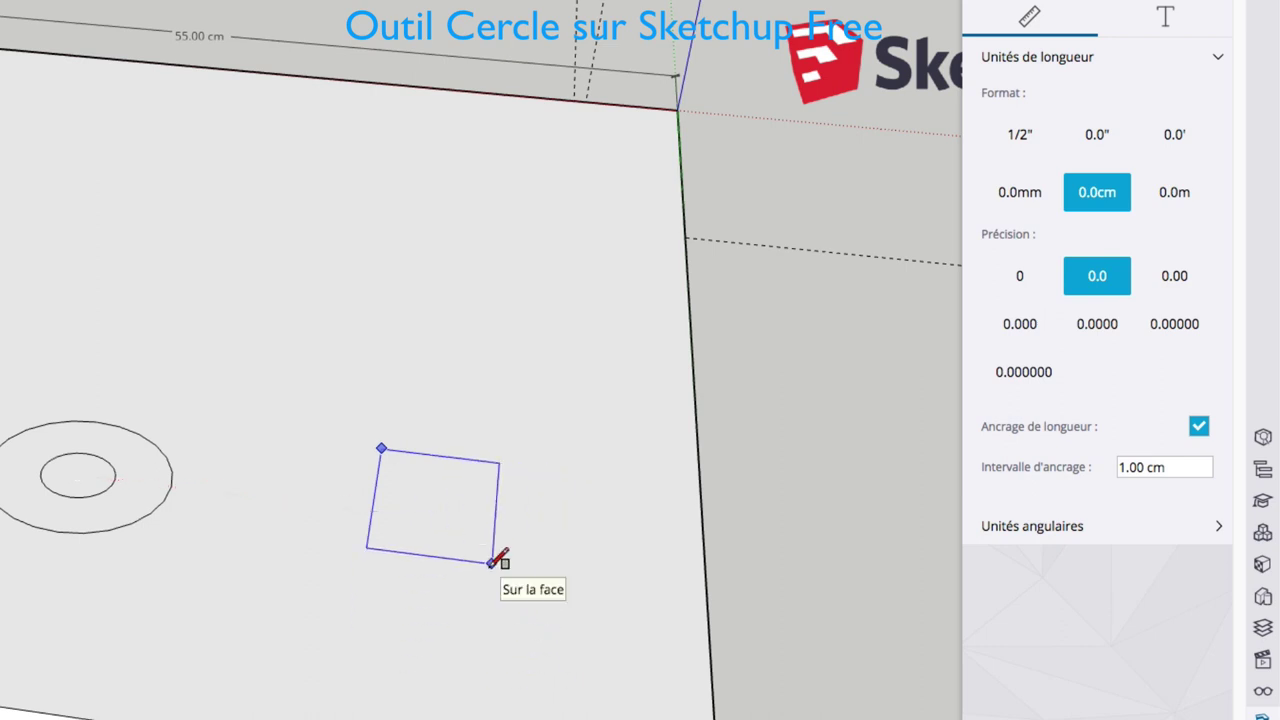
key(Escape)
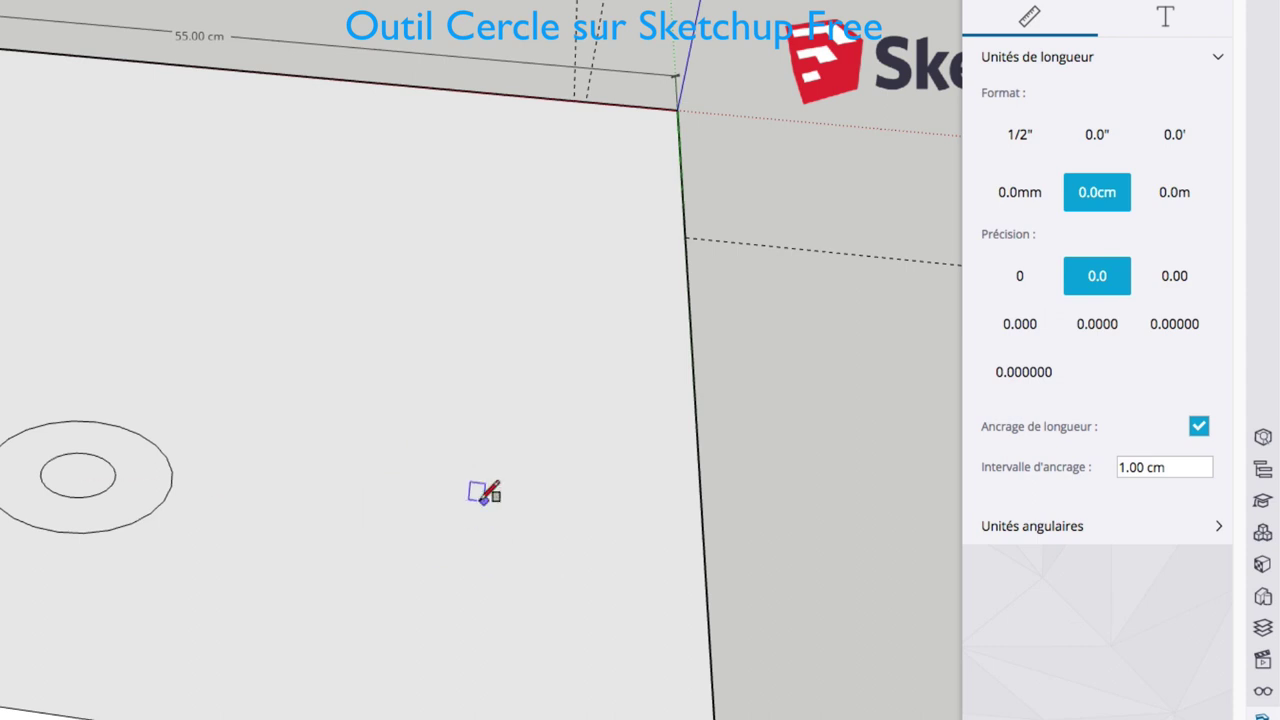
click(1200, 430)
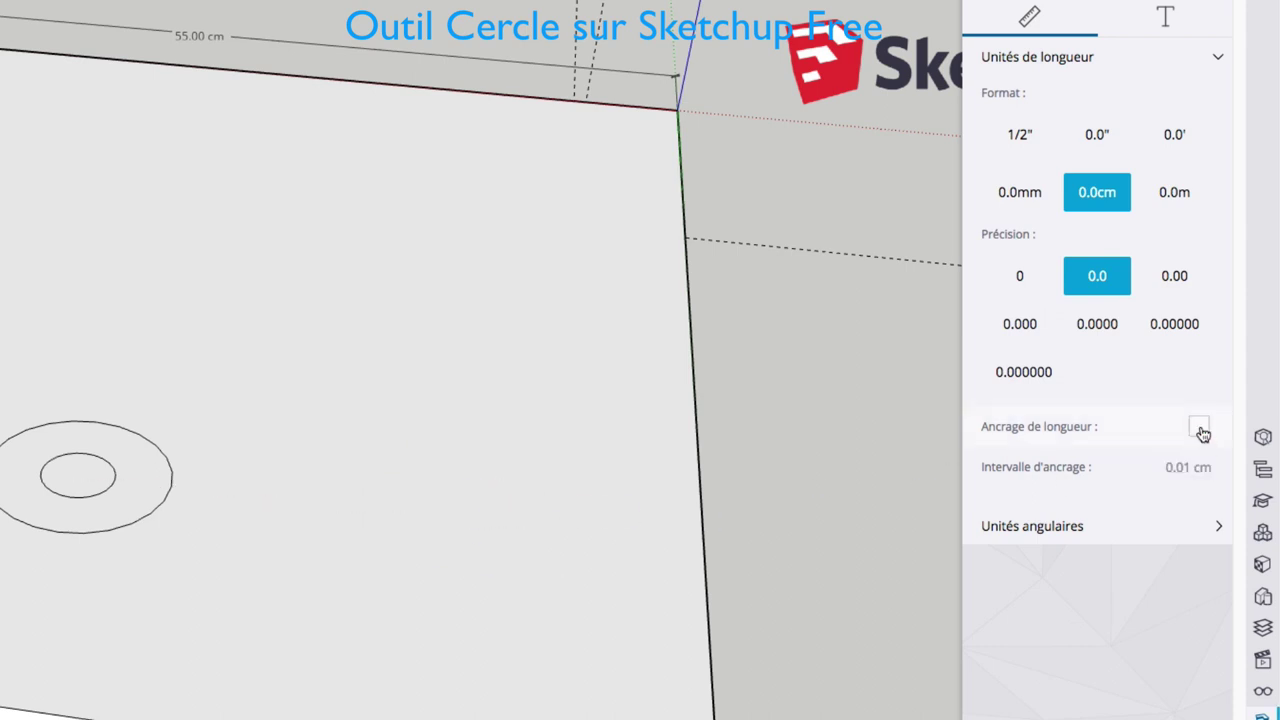
Step: Uncheck Ancrage angulaire under Unités angulaires, then select the outer circle
click(1220, 530)
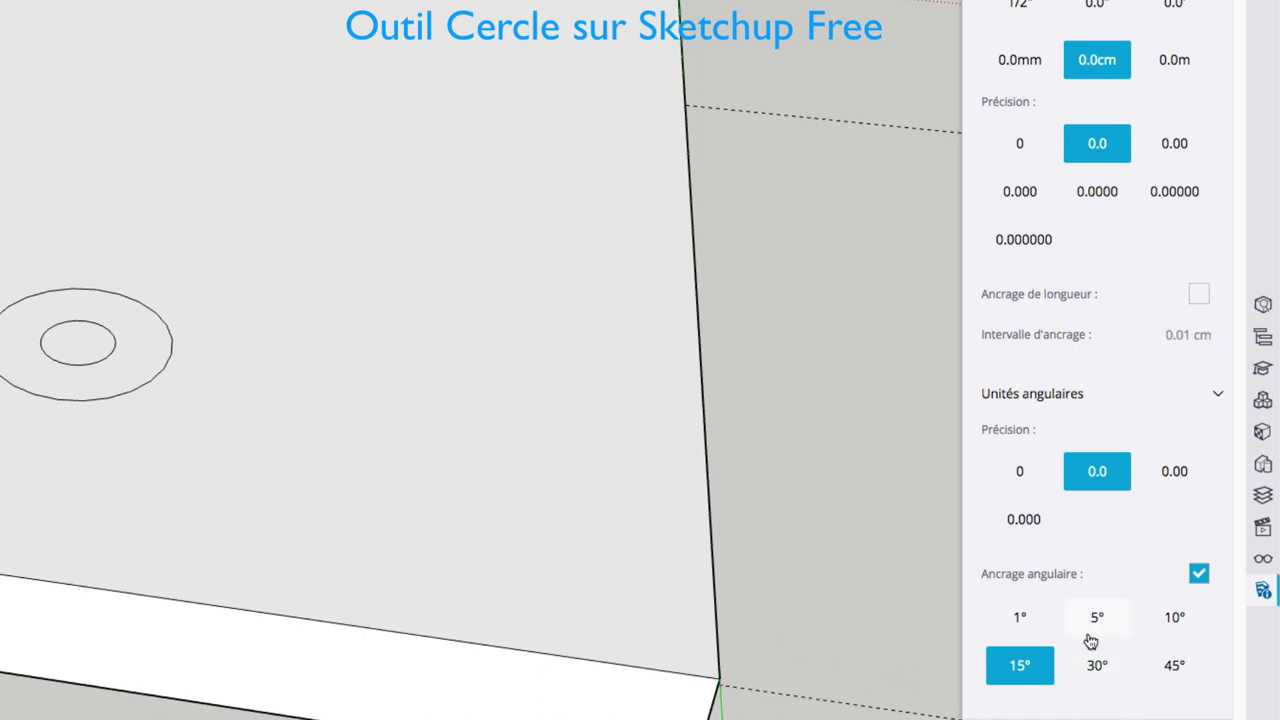
click(1199, 574)
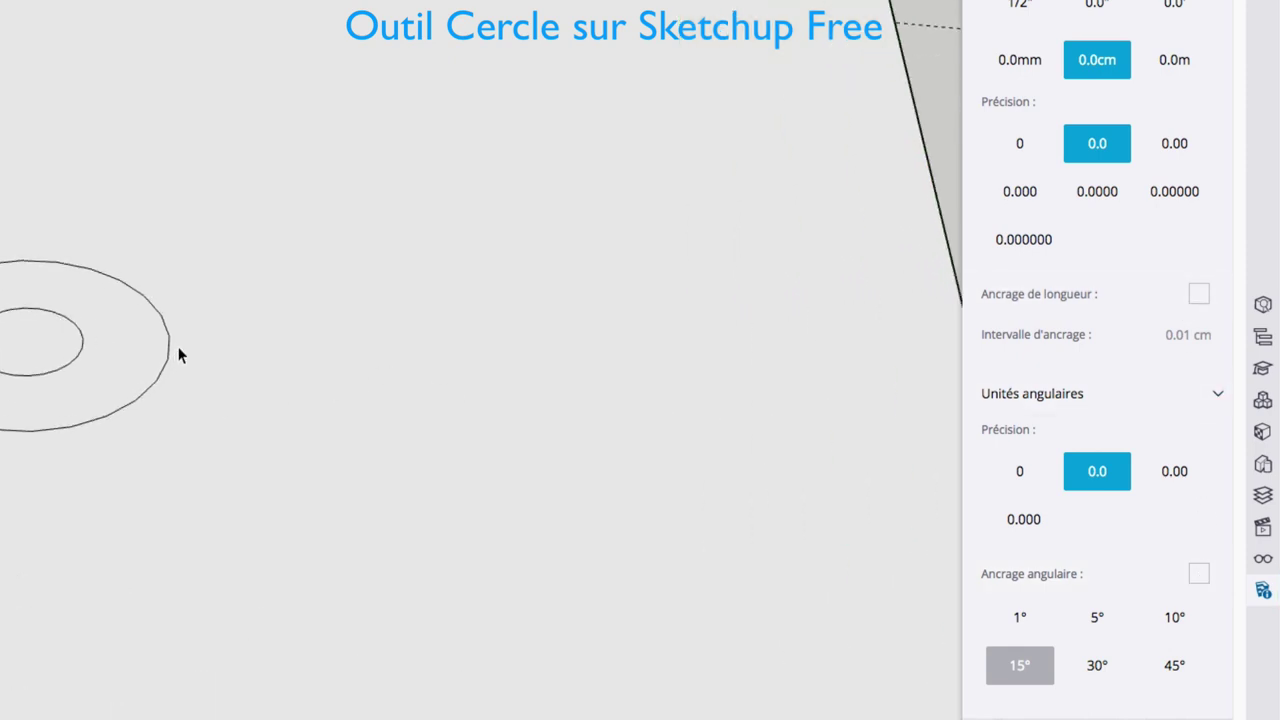
click(371, 478)
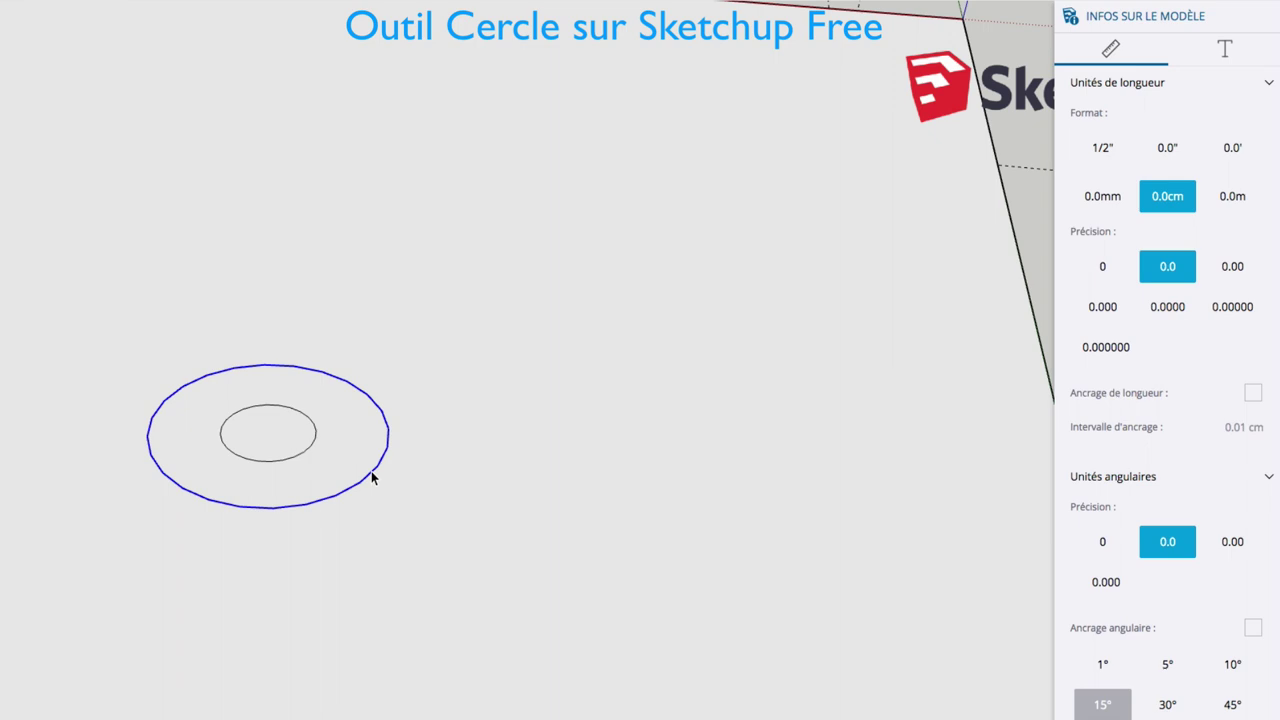
Step: Set the outer circle to an 8 cm radius and 48 segments in Entity Info
right_click(371, 477)
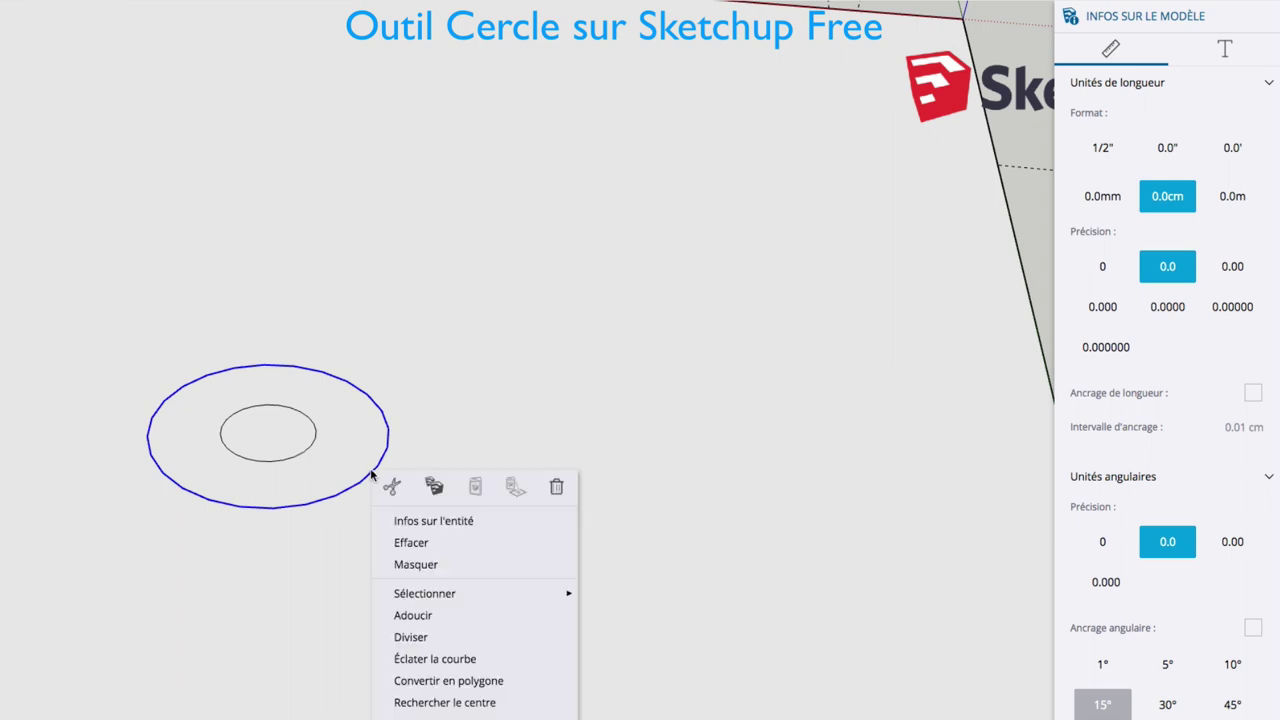
click(410, 521)
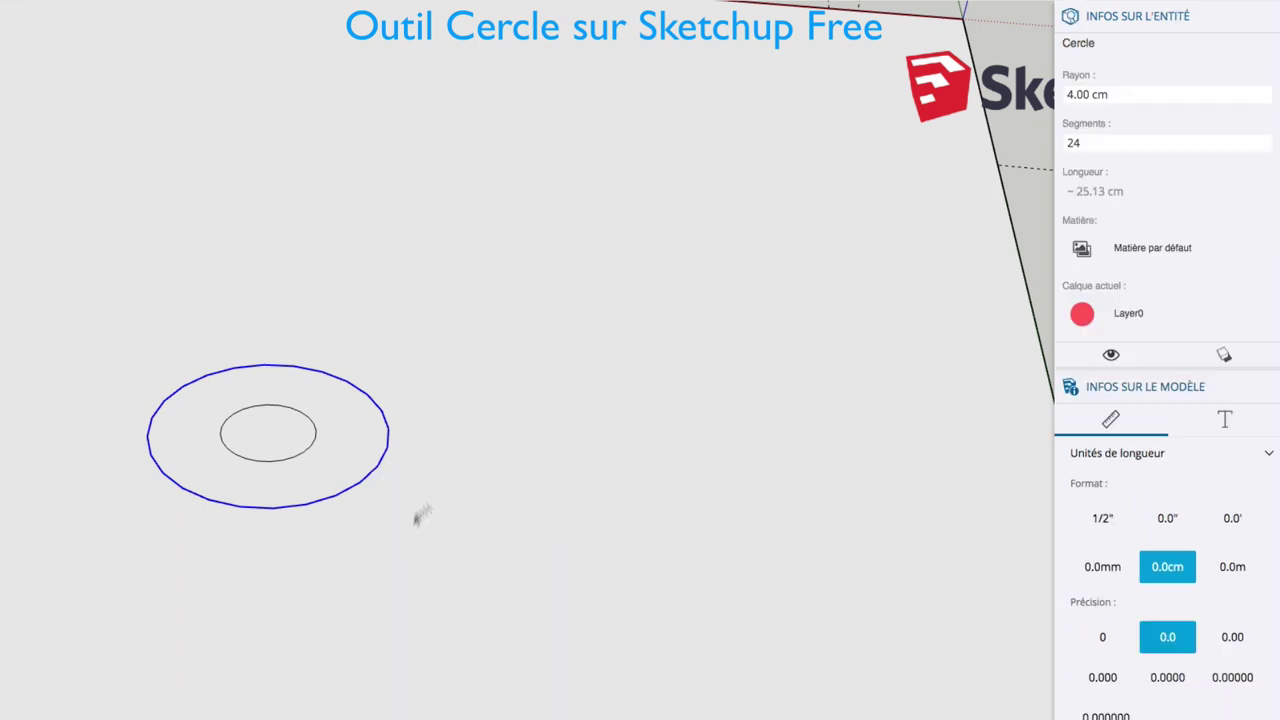
click(1114, 93)
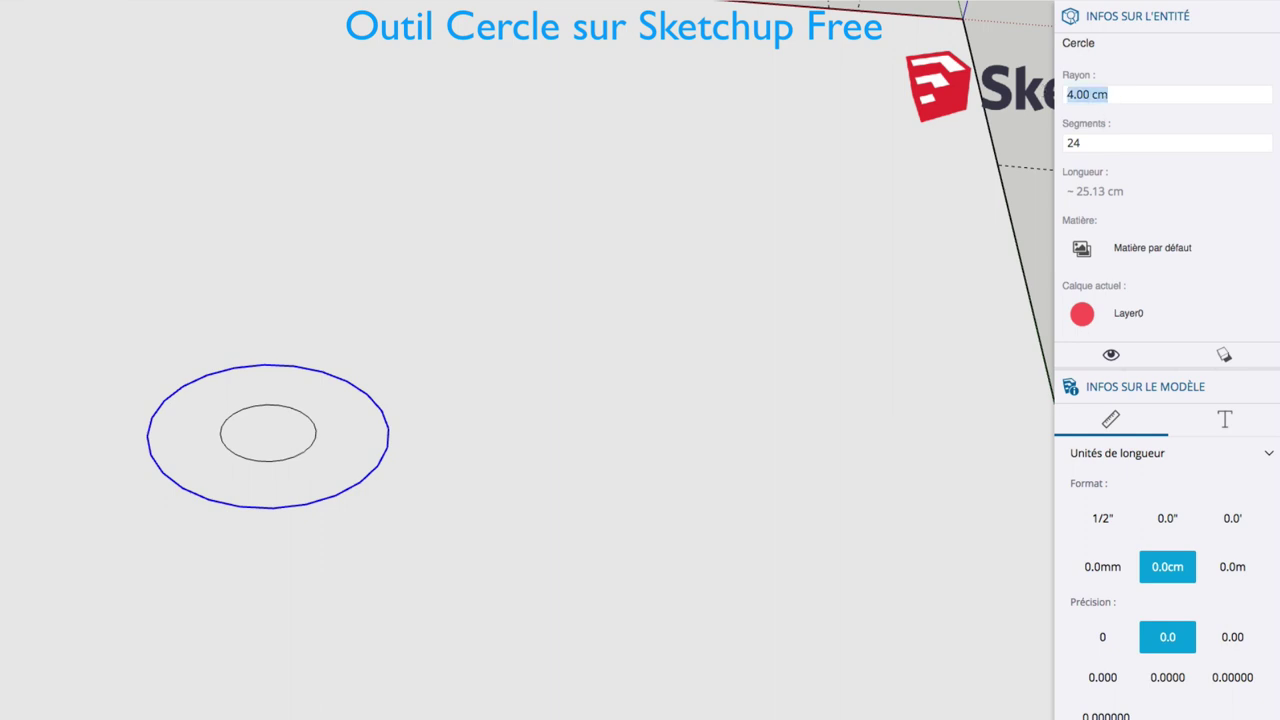
text(8)
key(Return)
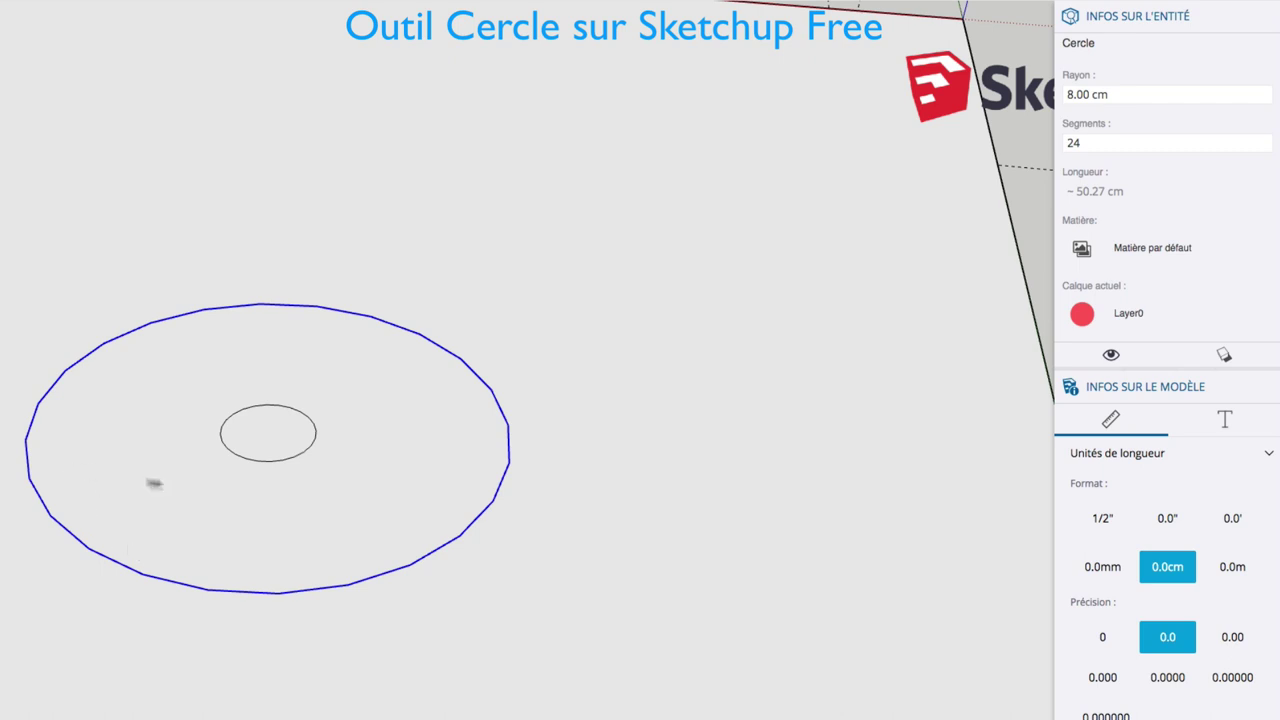
drag(1100, 143, 979, 133)
text(48)
key(Return)
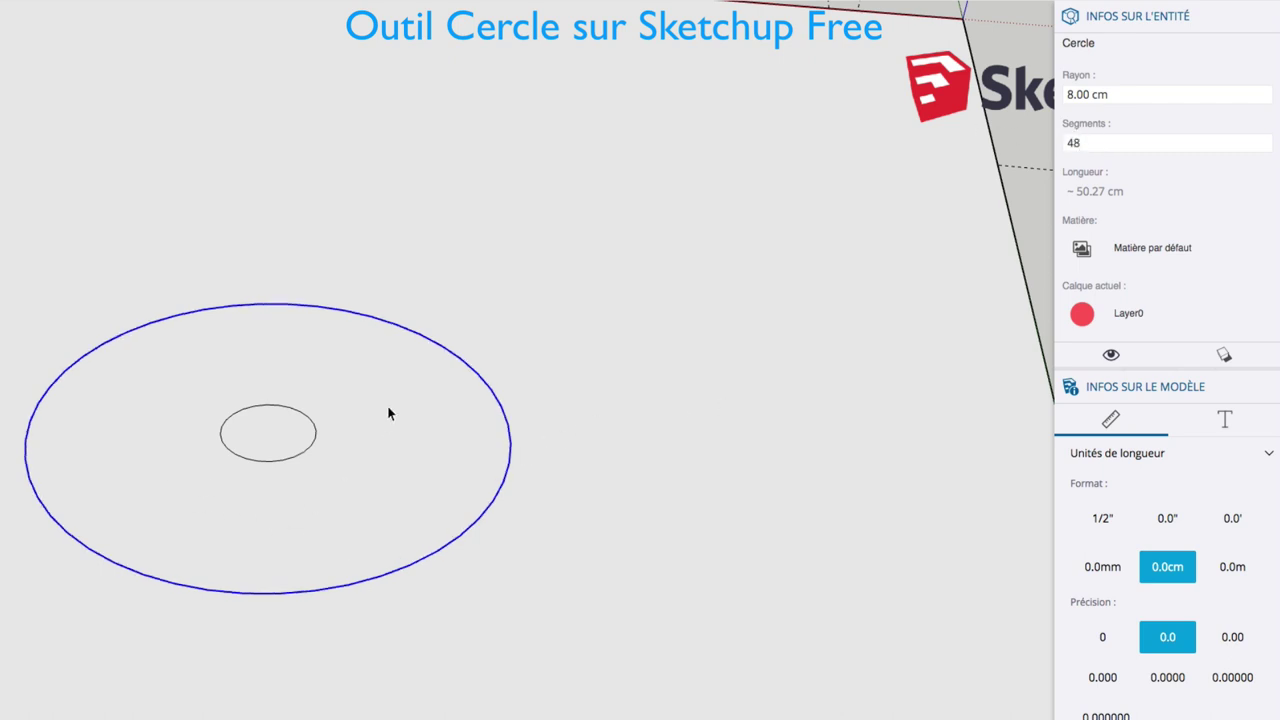
click(305, 452)
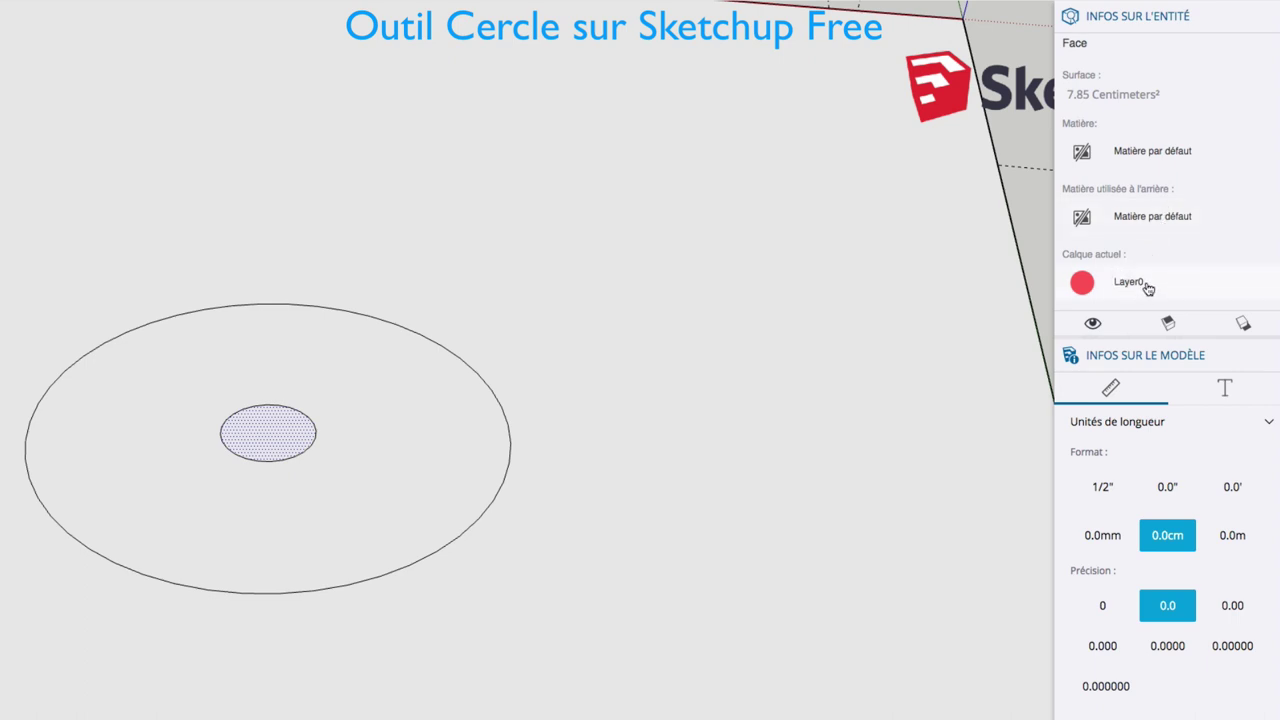
Step: Change the inner circle's segment count to 6, turning it into a hexagon
click(303, 455)
click(1112, 93)
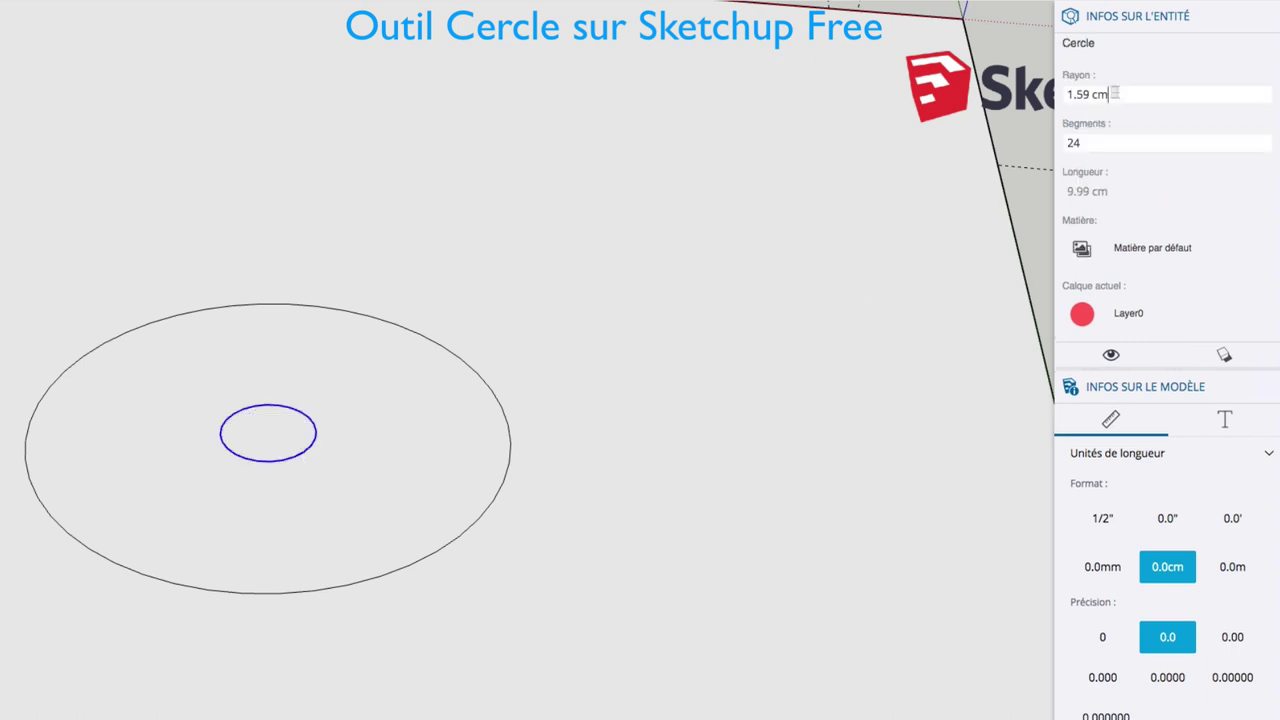
drag(1114, 93, 1022, 97)
drag(1088, 142, 1046, 142)
text(4)
key(Return)
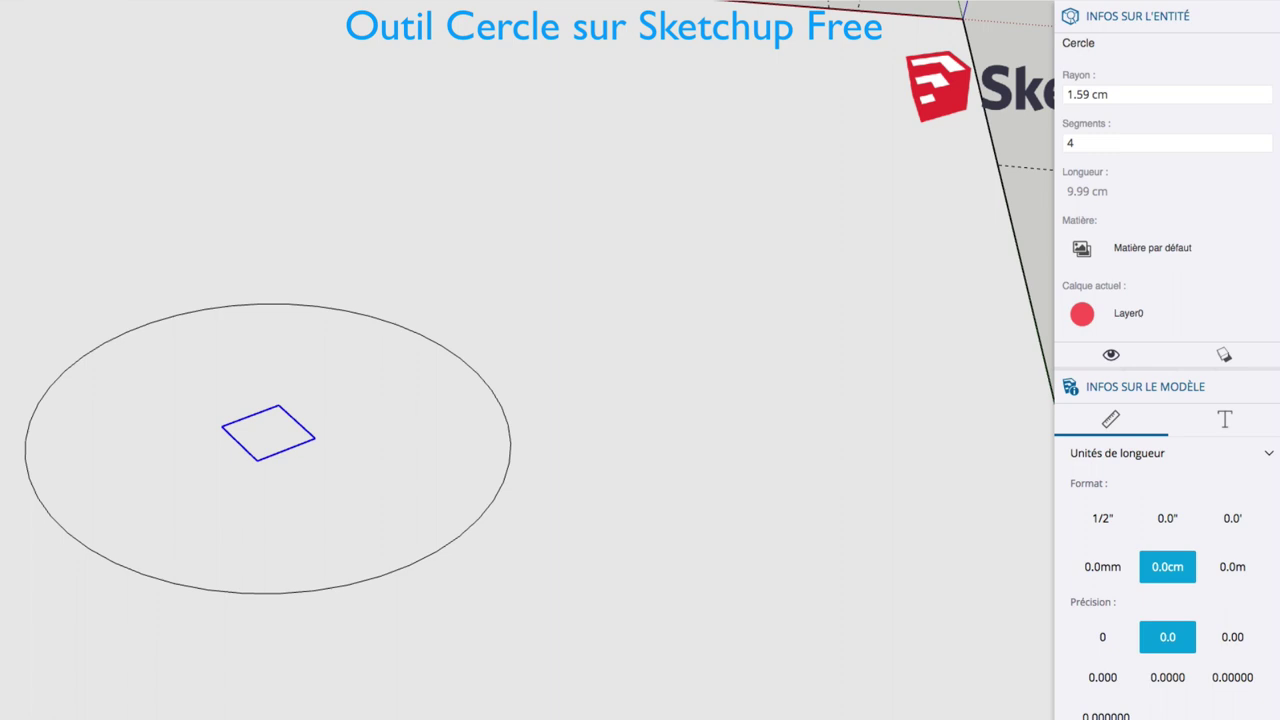
drag(1088, 143, 1050, 143)
text(6)
key(Return)
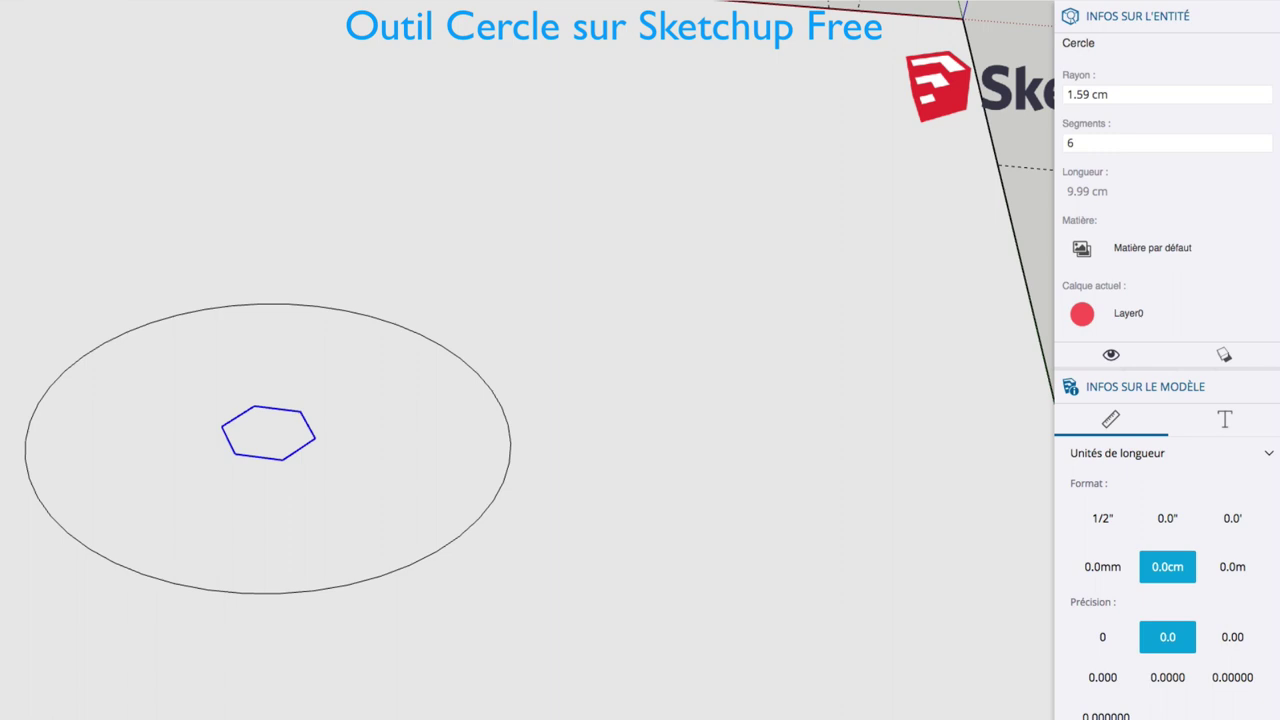
Step: Set the hexagon's radius to 2 cm
scroll(320, 425, up, 3)
scroll(320, 427, up, 2)
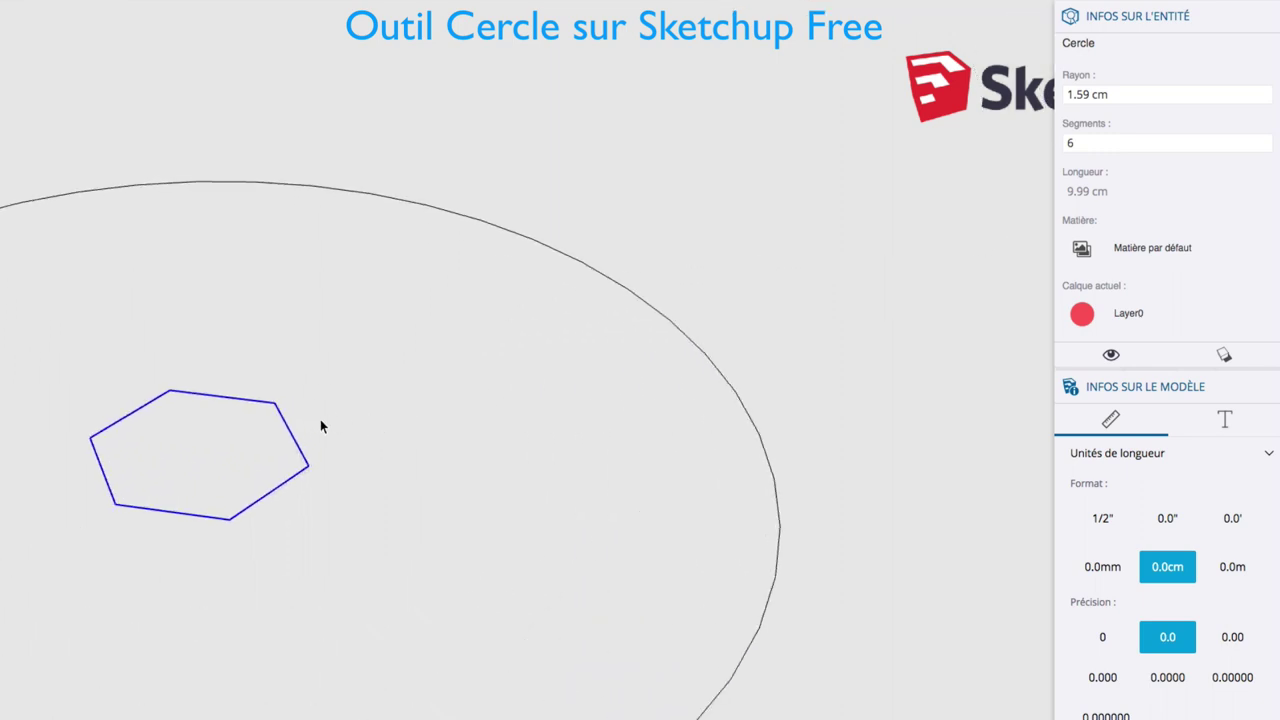
scroll(321, 422, down, 2)
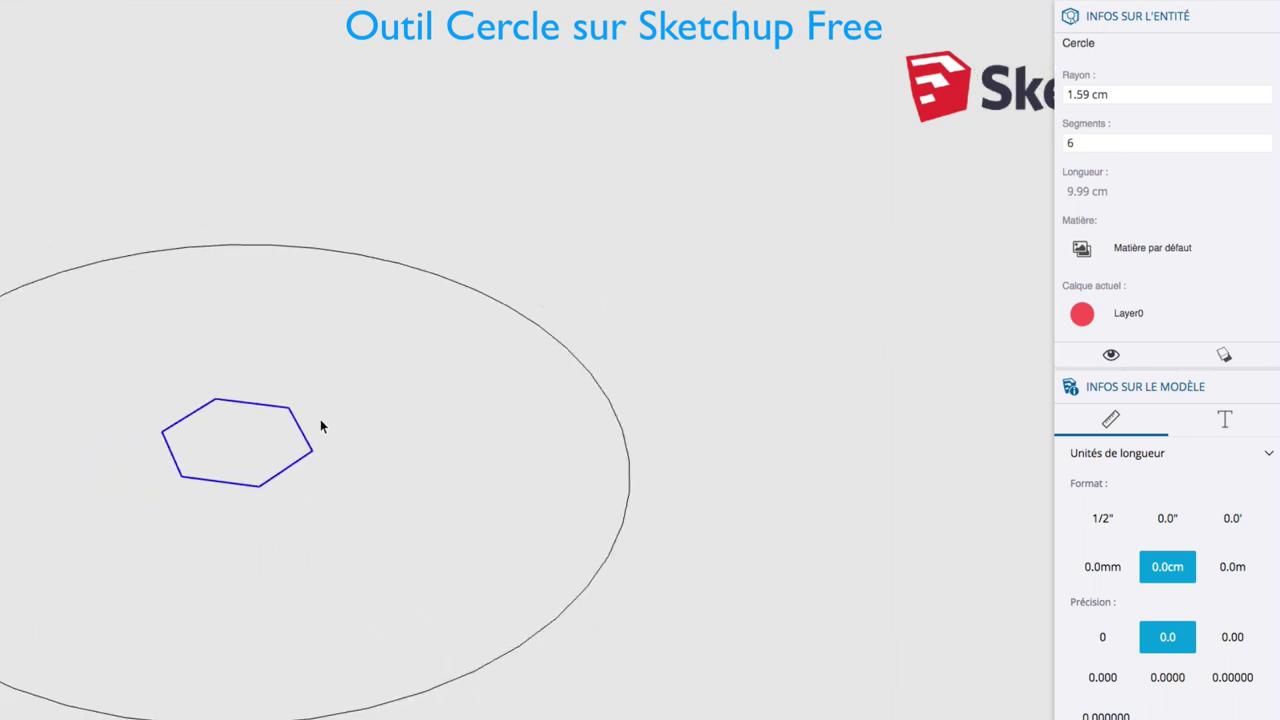
triple_click(1119, 95)
text(2)
key(Return)
scroll(701, 317, down, 1)
scroll(518, 440, down, 1)
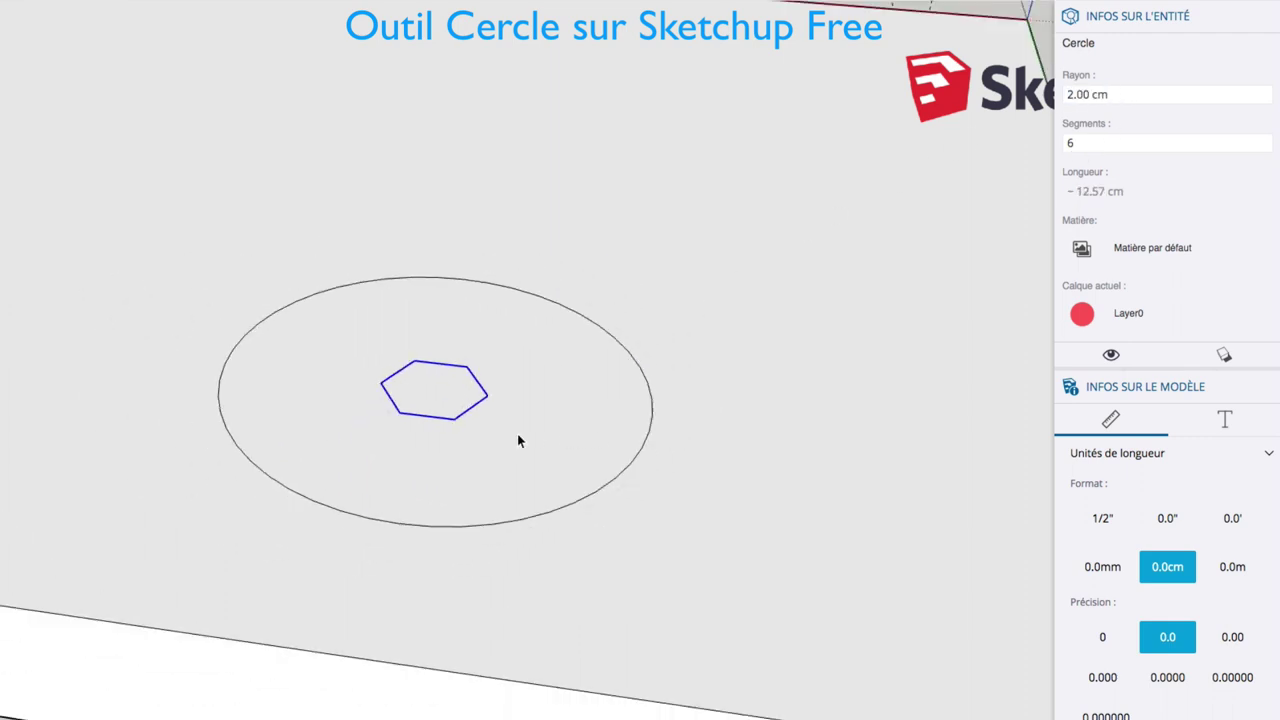
scroll(533, 364, down, 1)
middle_drag(471, 371, 451, 606)
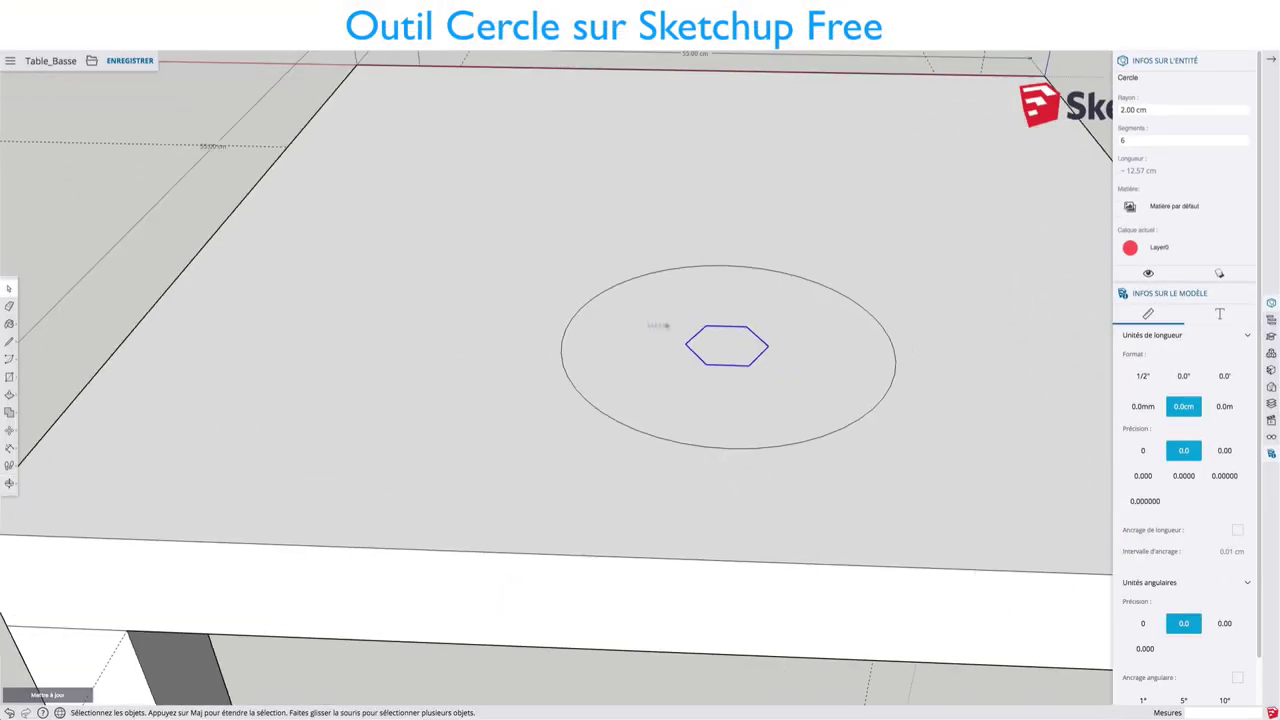
Step: Push/pull the hexagon up into a 4.14 cm-tall prism
key(p)
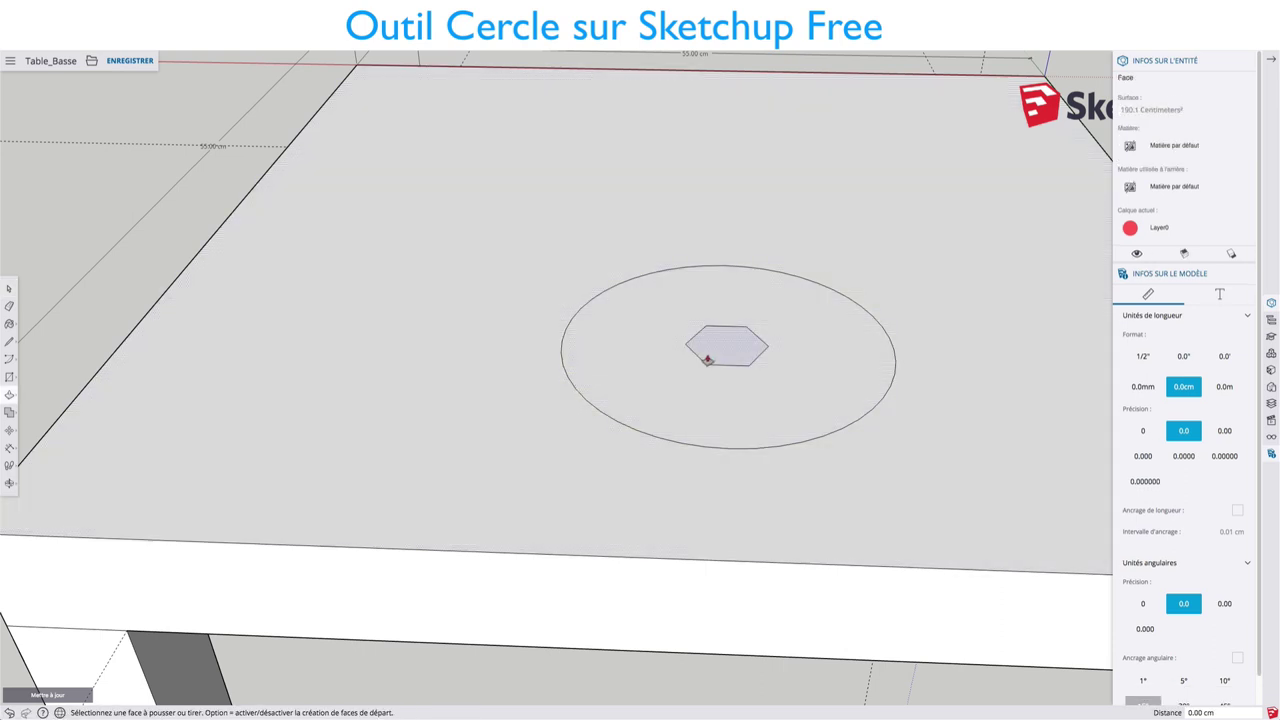
click(720, 347)
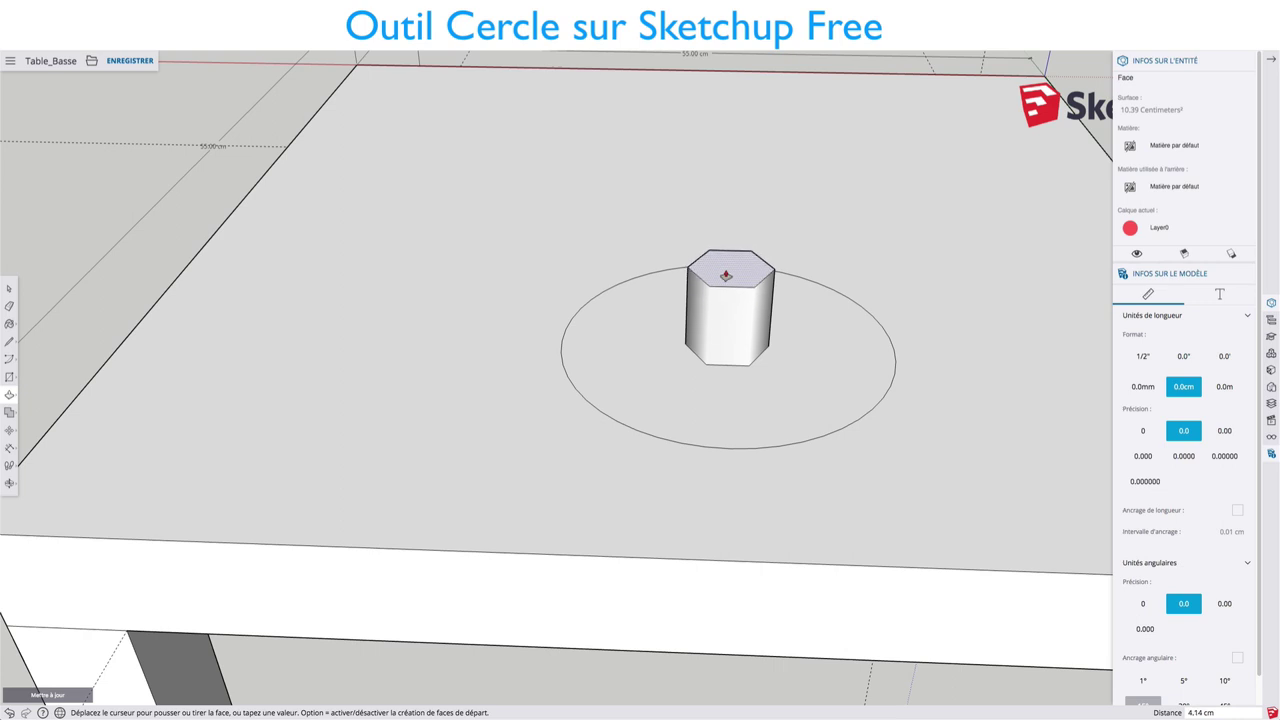
click(726, 276)
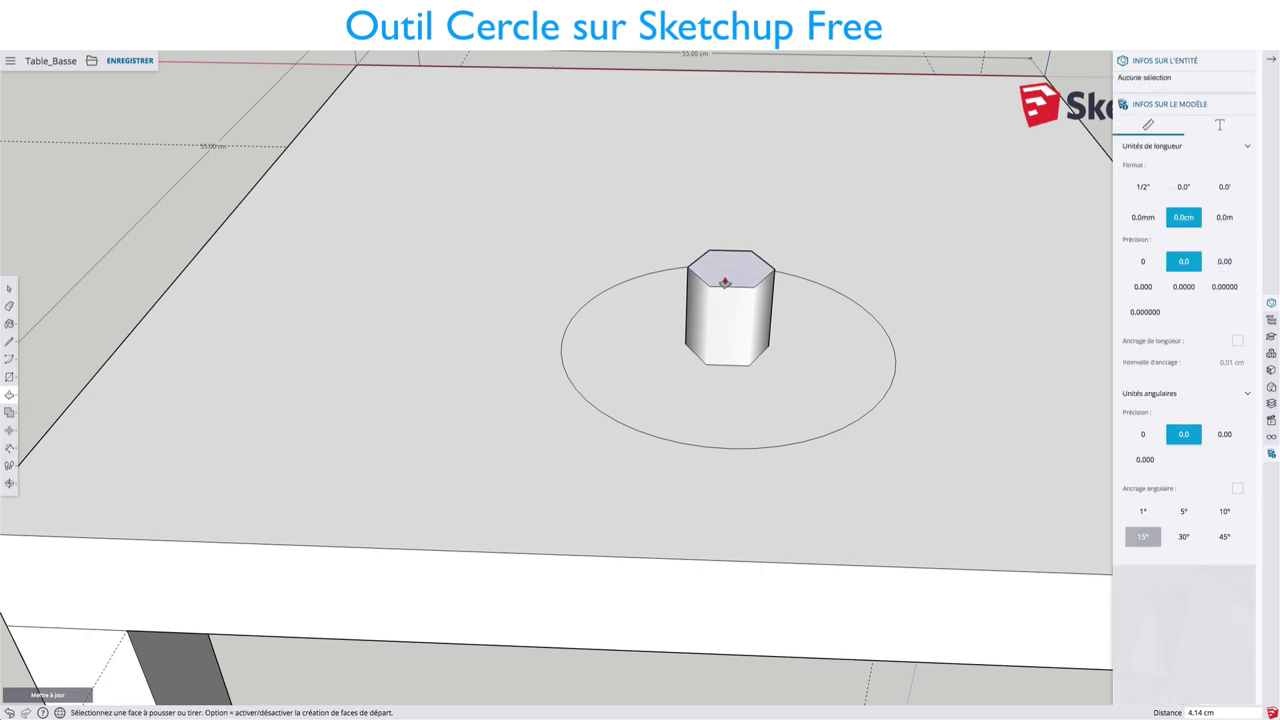
click(730, 272)
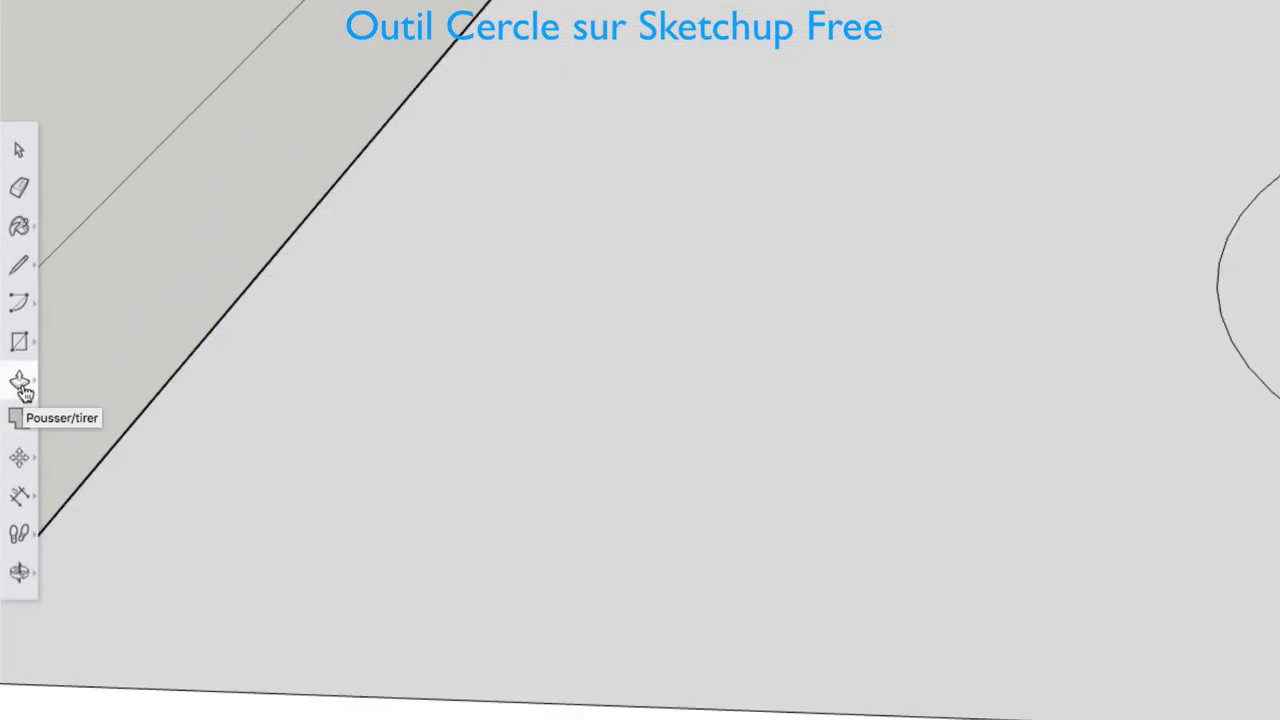
Step: Pull the surrounding circle face up into a thin disc
click(21, 382)
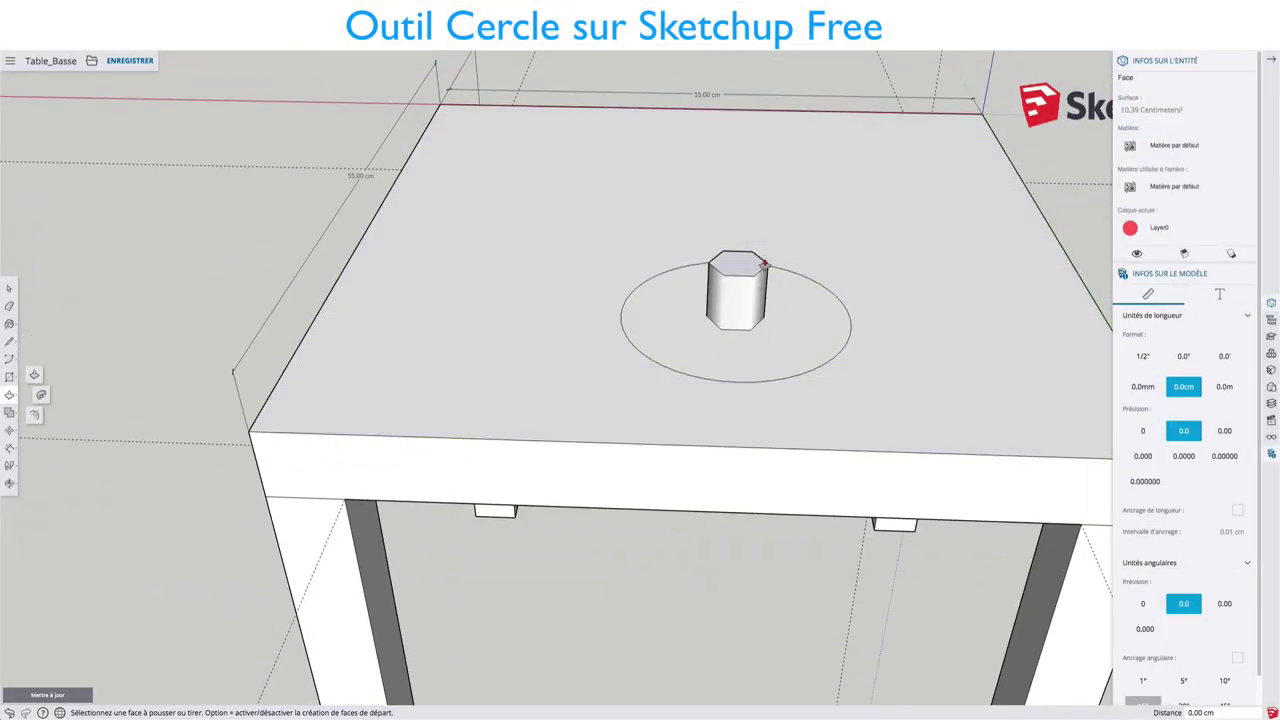
scroll(760, 260, up, 2)
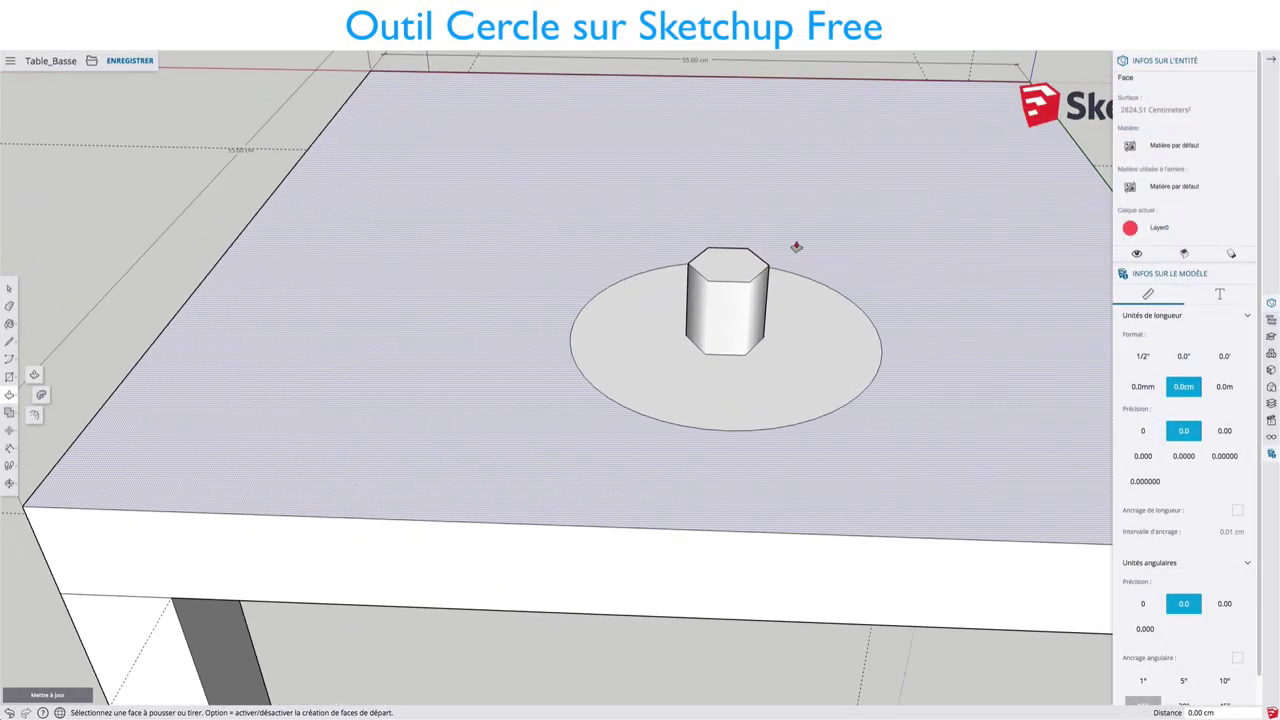
scroll(797, 246, down, 2)
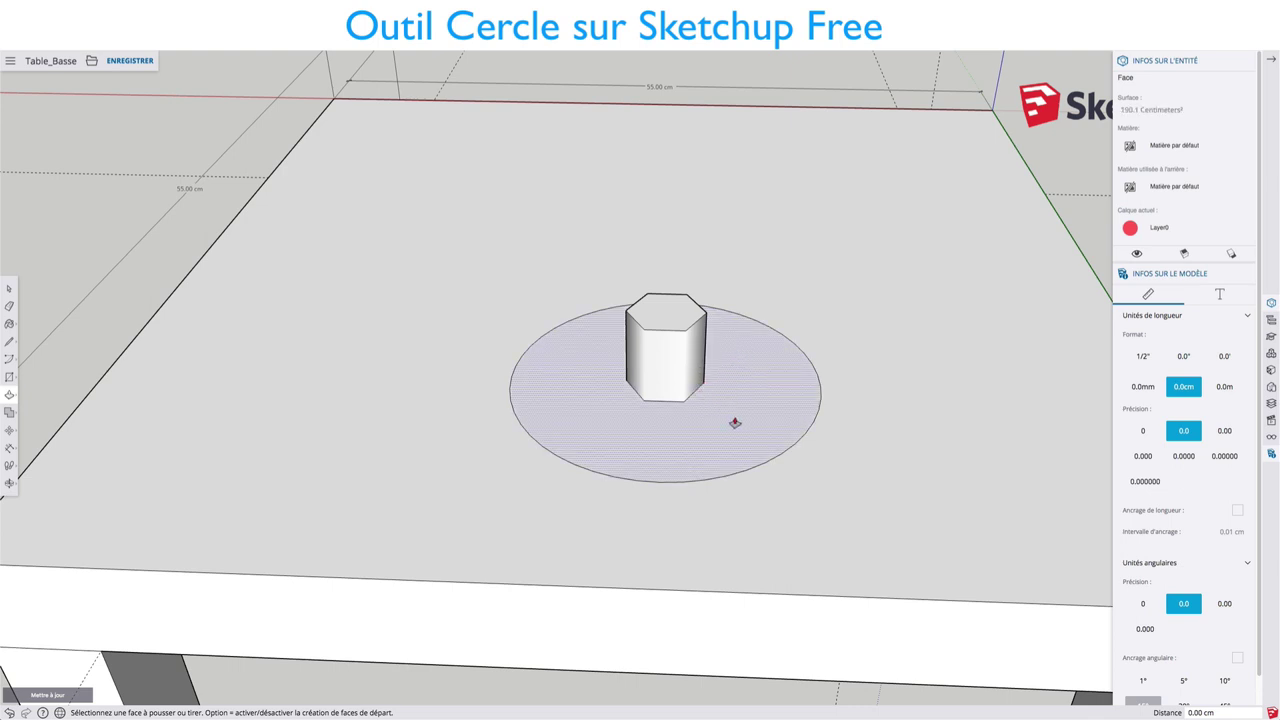
drag(734, 420, 734, 403)
Step: Switch to Select, then pan, zoom out and orbit to show the whole table with legs
scroll(730, 380, down, 2)
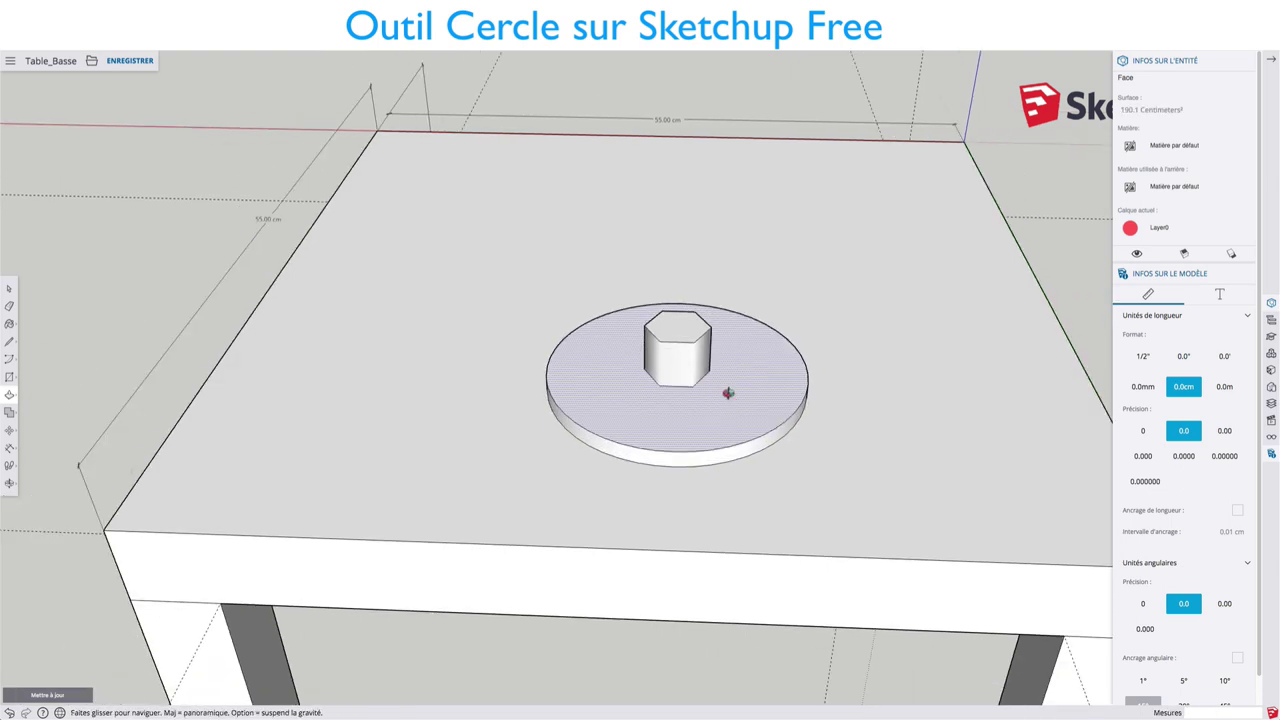
scroll(737, 355, up, 1)
key(space)
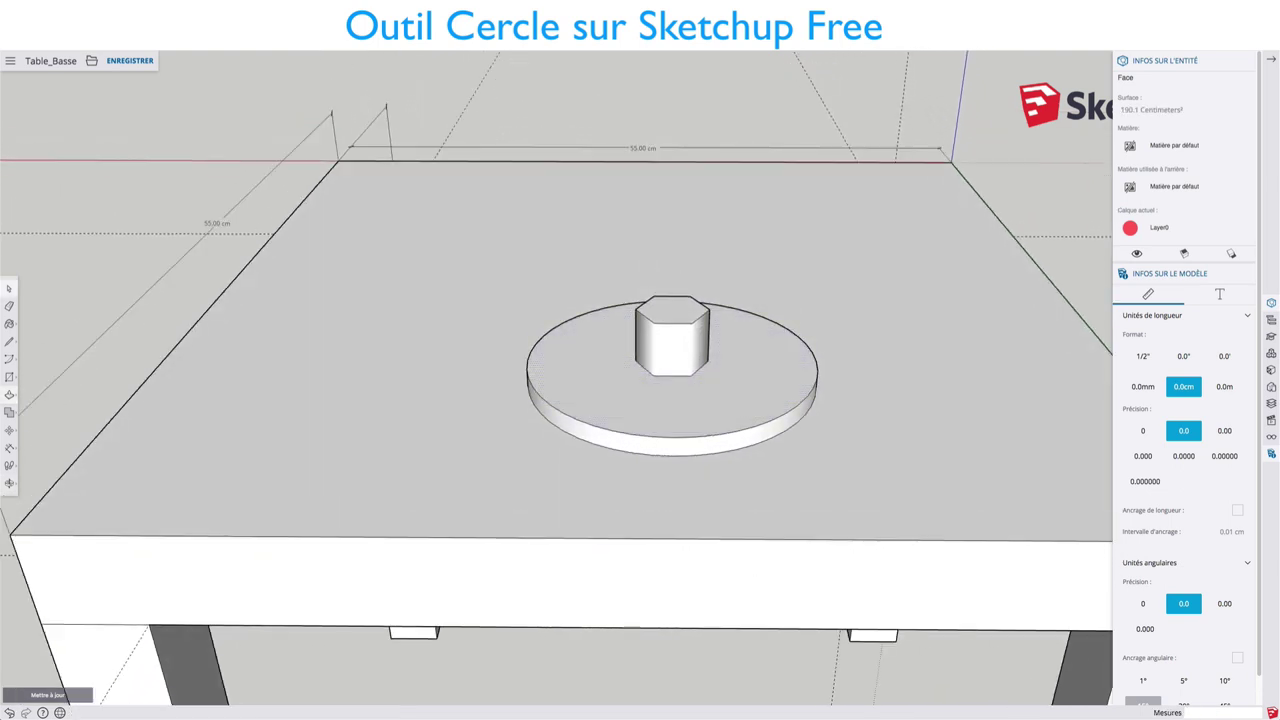
mouse_move(833, 364)
shift+middle_down()
mouse_move(763, 349)
mouse_move(650, 368)
shift+middle_up()
scroll(723, 360, down, 2)
scroll(655, 367, down, 2)
scroll(653, 361, down, 1)
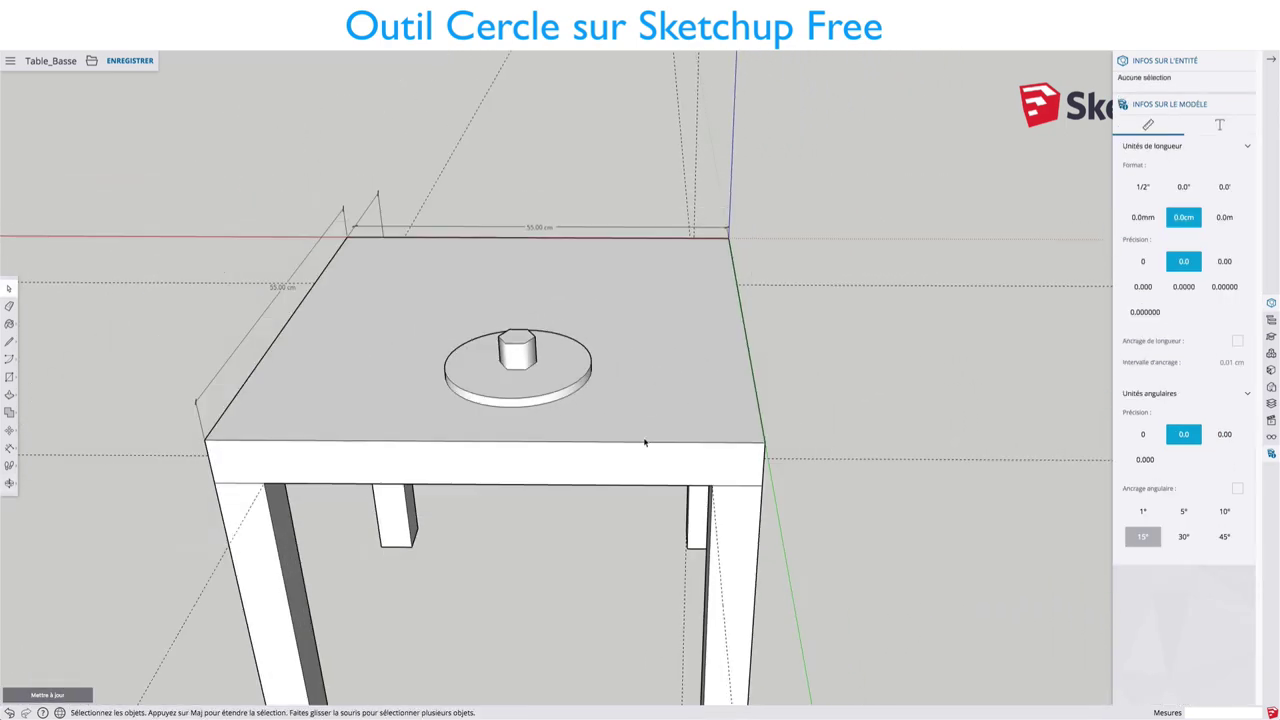
scroll(646, 443, down, 1)
scroll(643, 429, down, 1)
scroll(661, 392, up, 2)
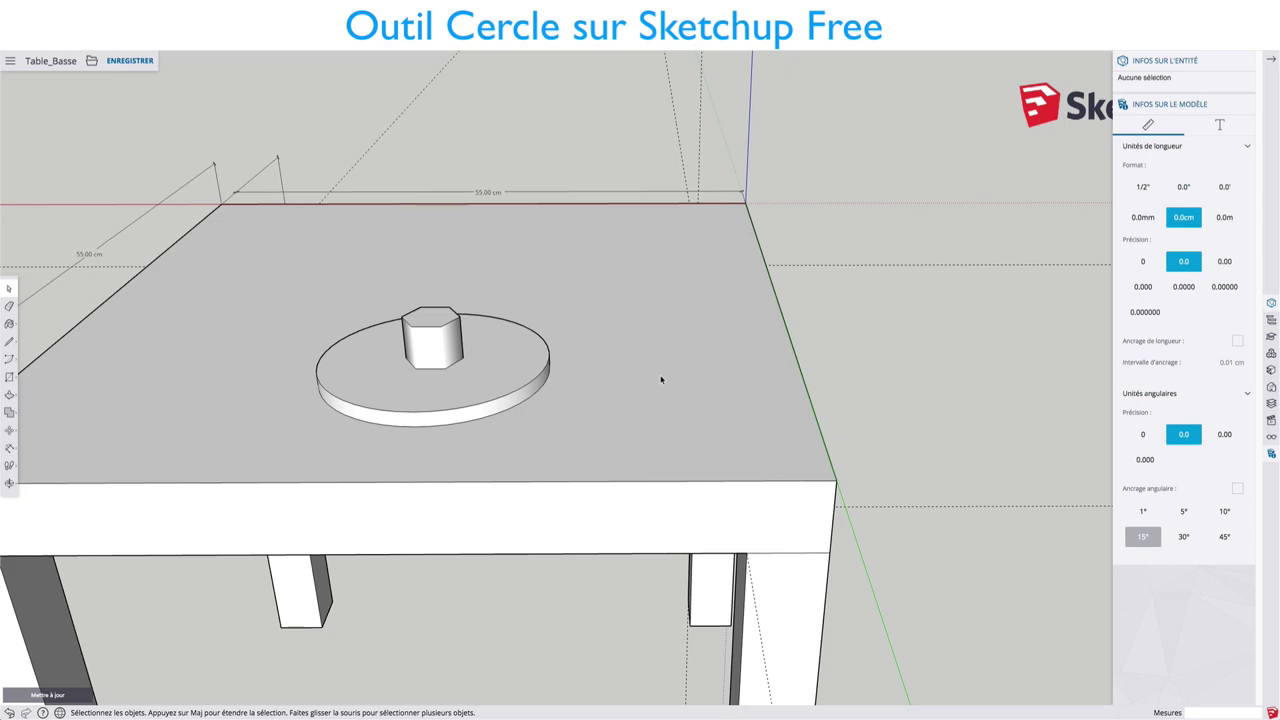
scroll(661, 379, down, 2)
scroll(671, 386, down, 1)
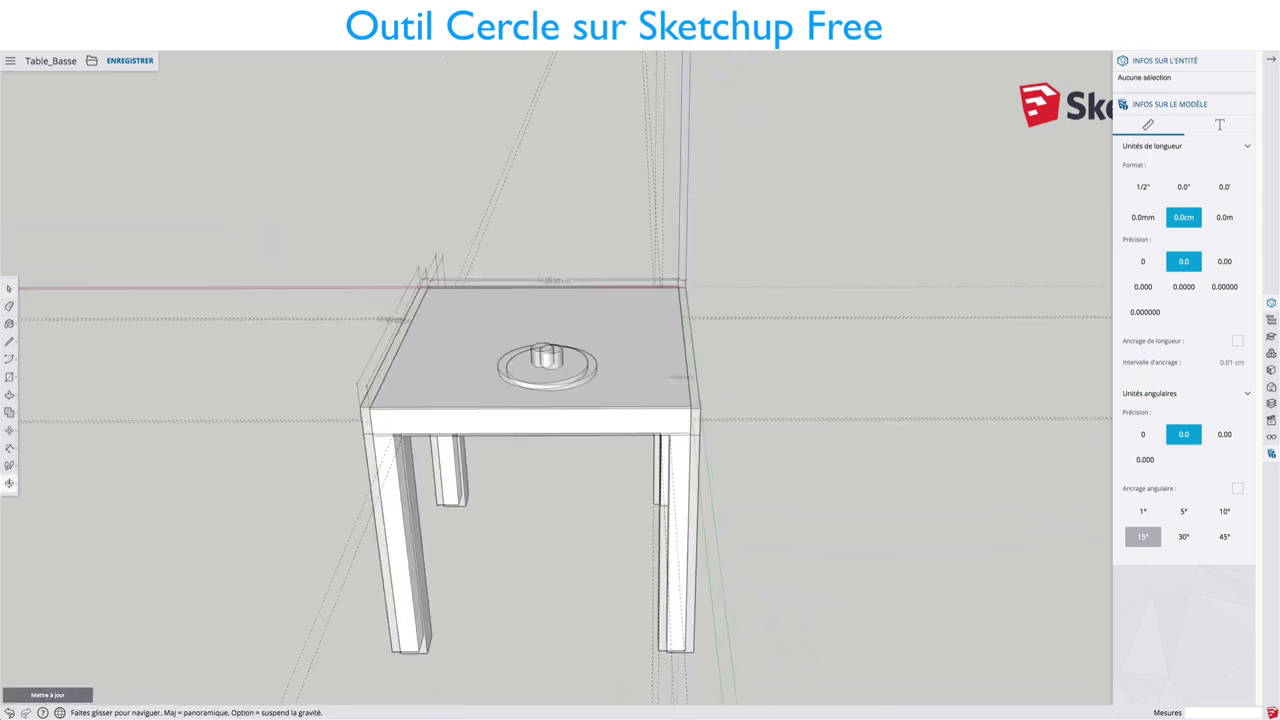
middle_drag(671, 386, 660, 405)
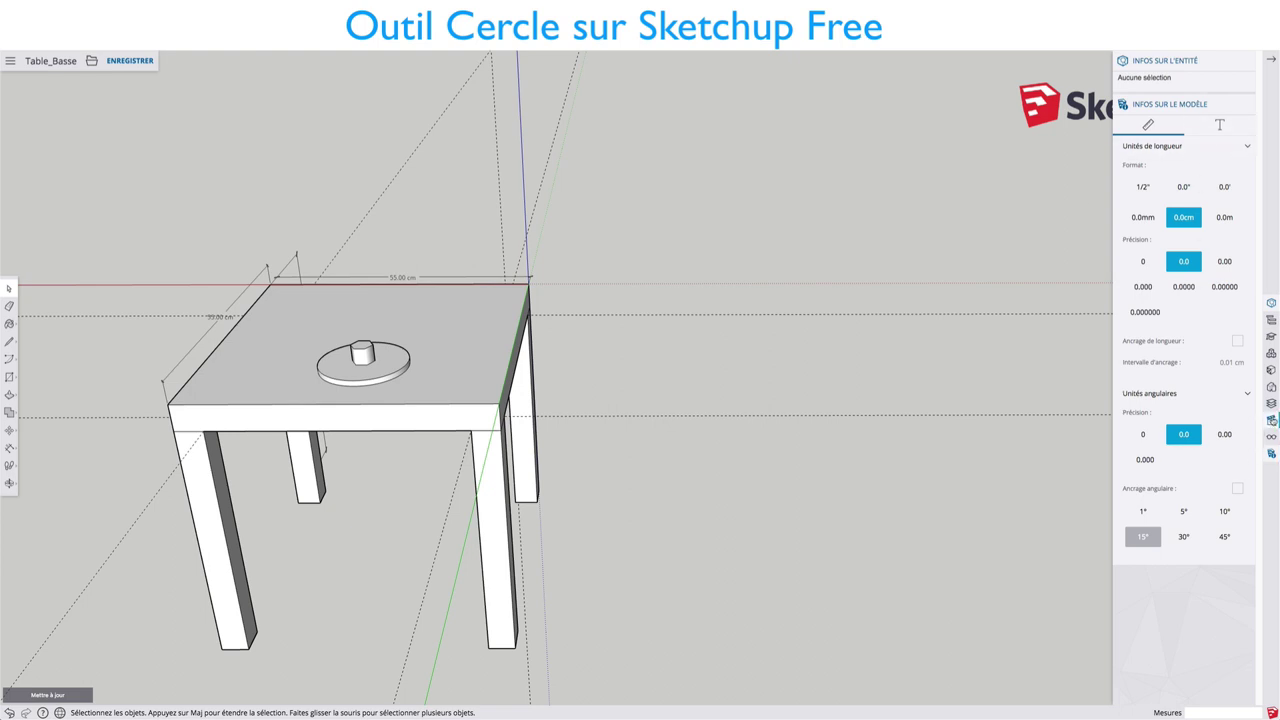
Step: Switch the camera to Top view with Parallel Projection
click(1271, 419)
scroll(1194, 194, up, 1)
scroll(1194, 190, up, 1)
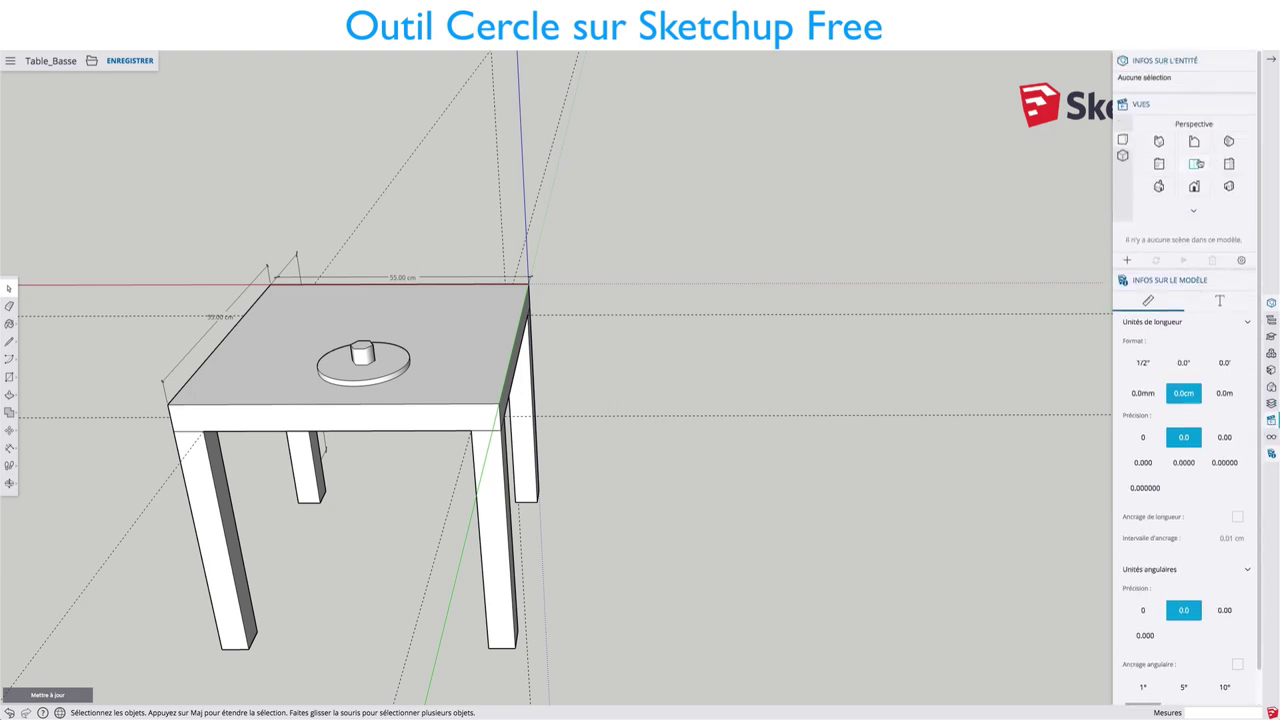
click(1194, 164)
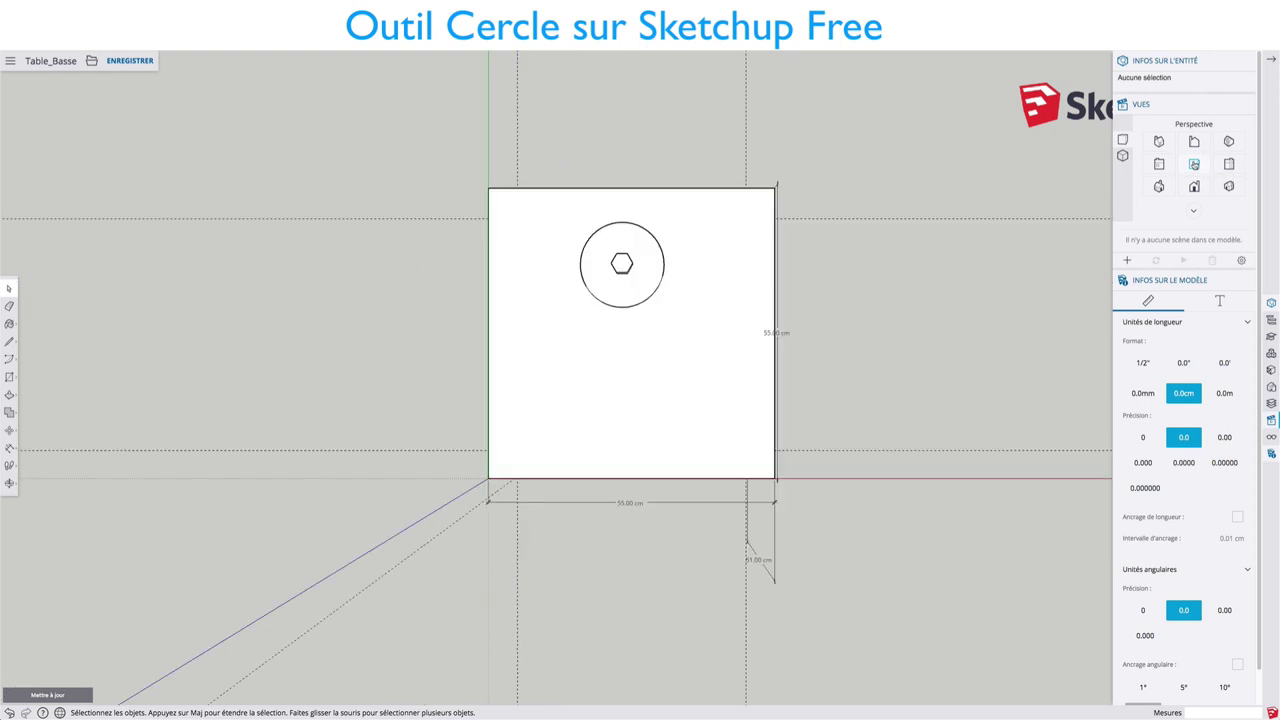
click(1122, 156)
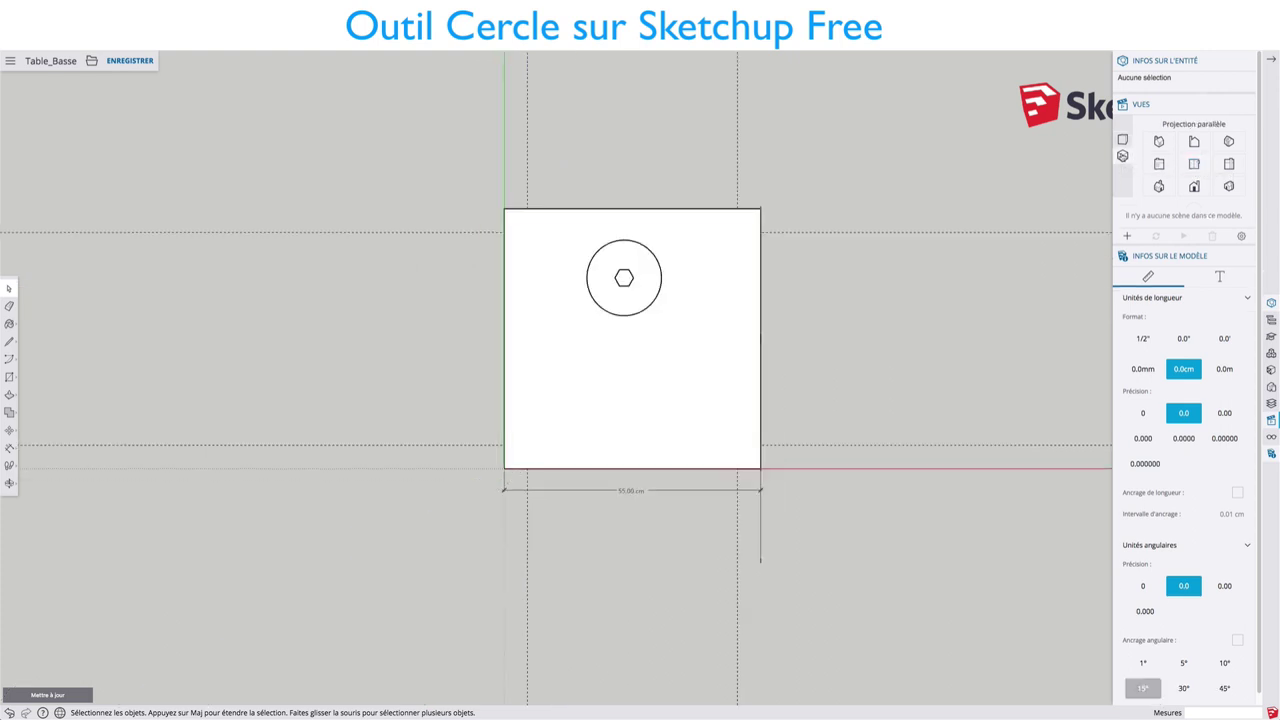
Step: Draw a rectangle to the right of the table
key(r)
click(829, 255)
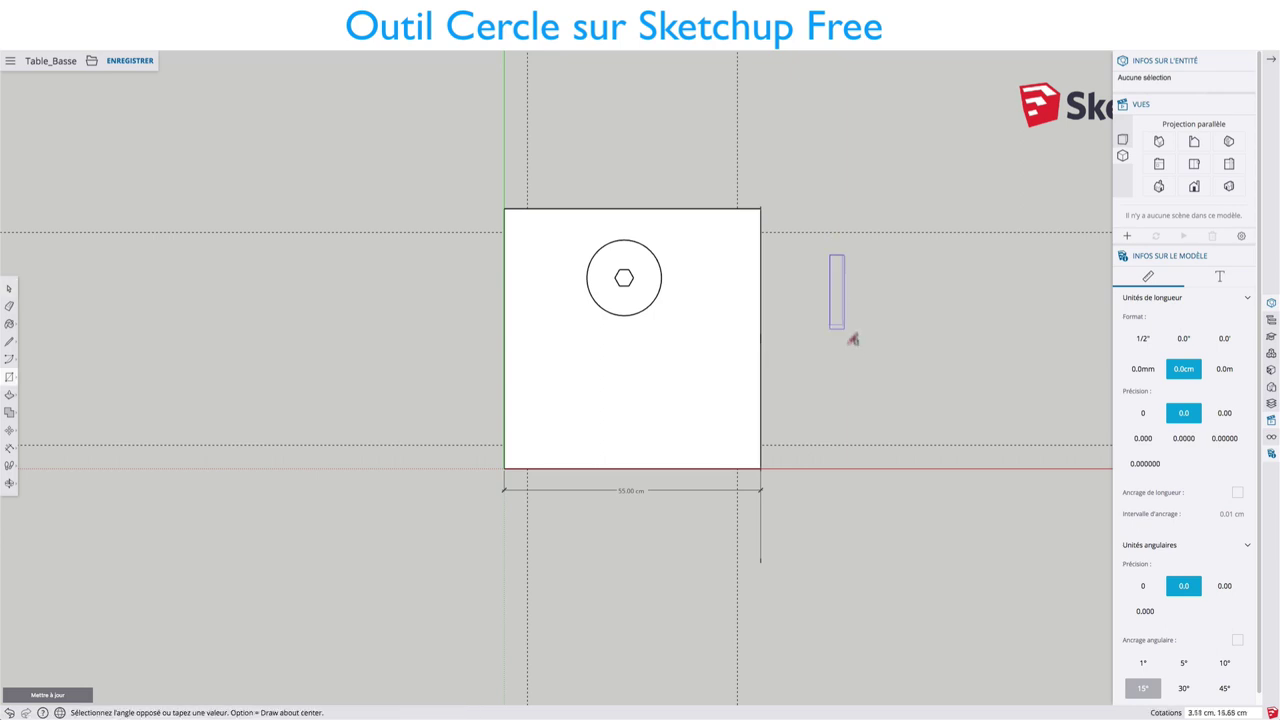
click(981, 430)
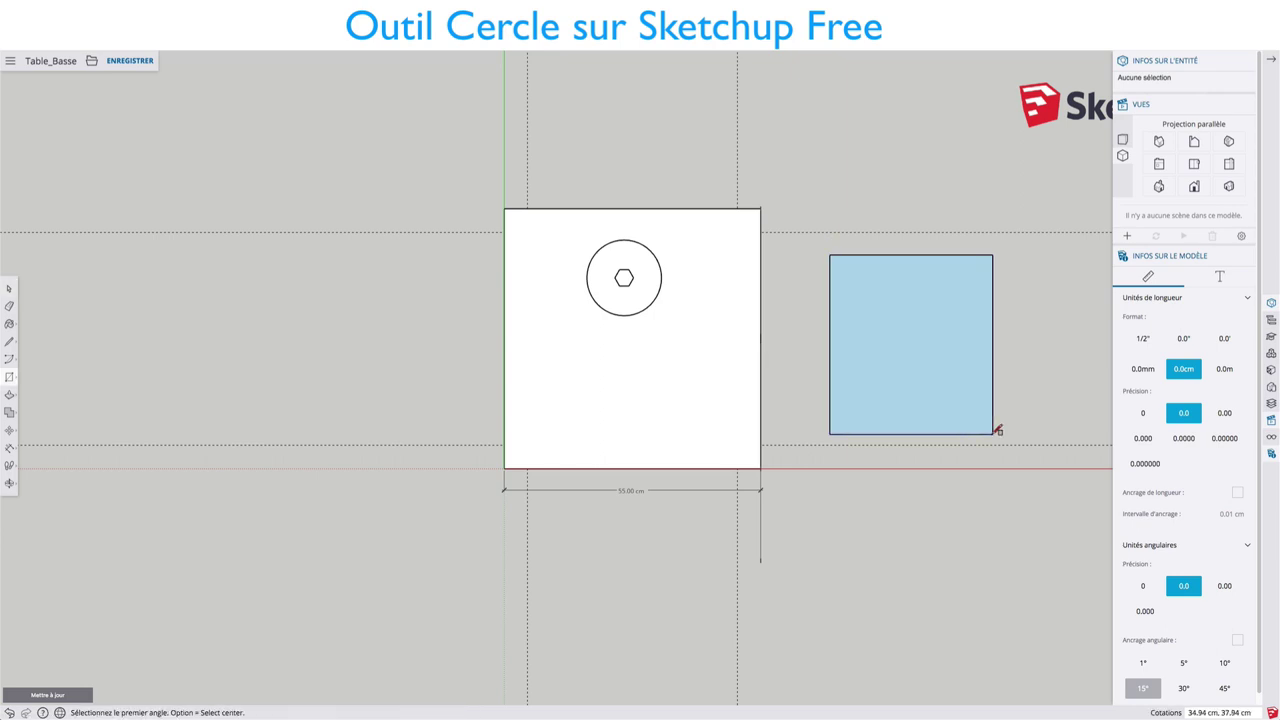
mouse_move(980, 480)
middle_down()
mouse_move(933, 272)
mouse_move(937, 403)
mouse_move(938, 195)
mouse_move(909, 186)
mouse_move(931, 262)
middle_up()
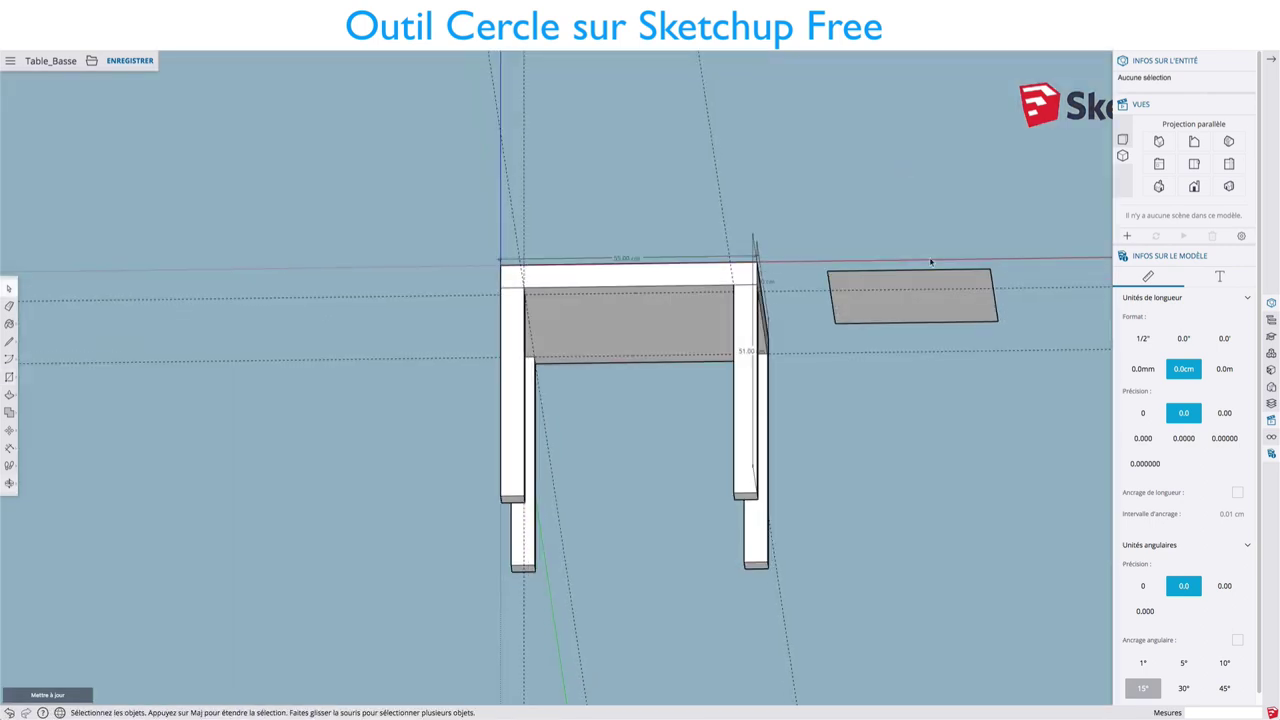
Step: Push/Pull the new rectangle up 4.26 cm into a slab beside the first table
key(p)
click(926, 290)
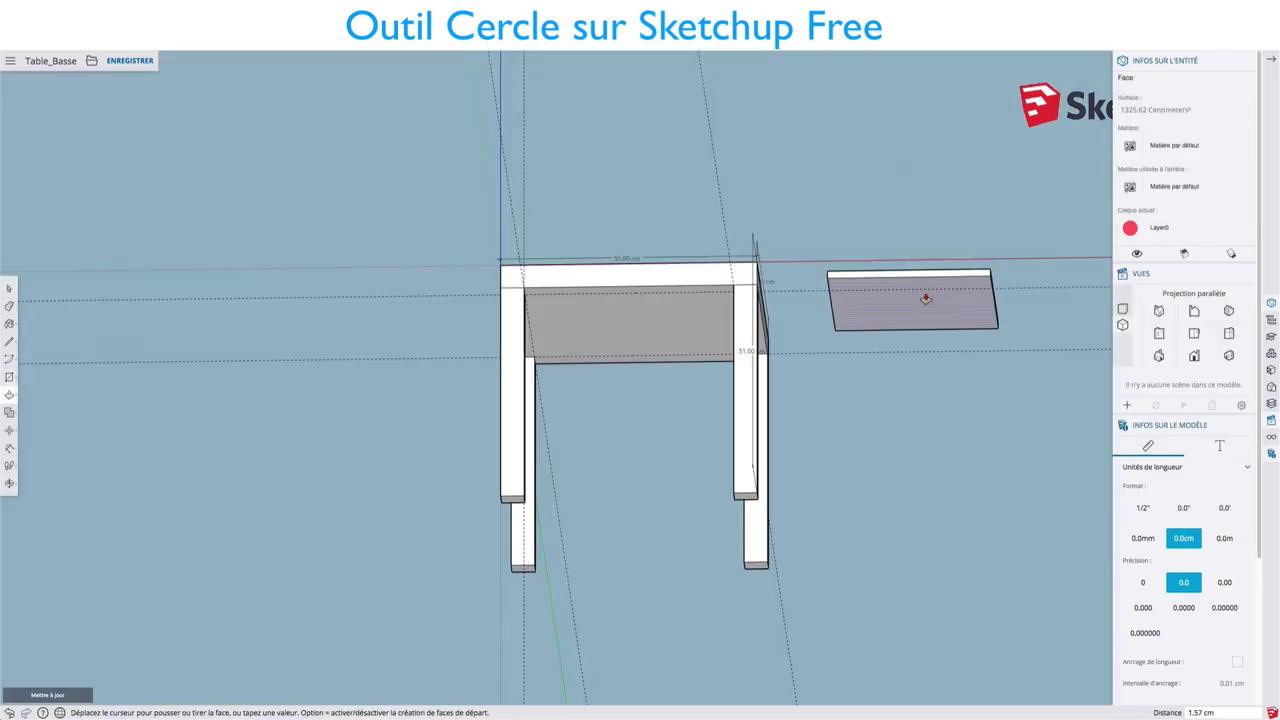
click(925, 300)
mouse_move(923, 289)
middle_down()
mouse_move(920, 323)
mouse_move(863, 343)
mouse_move(877, 400)
mouse_move(868, 347)
middle_up()
scroll(940, 318, up, 3)
scroll(970, 312, up, 2)
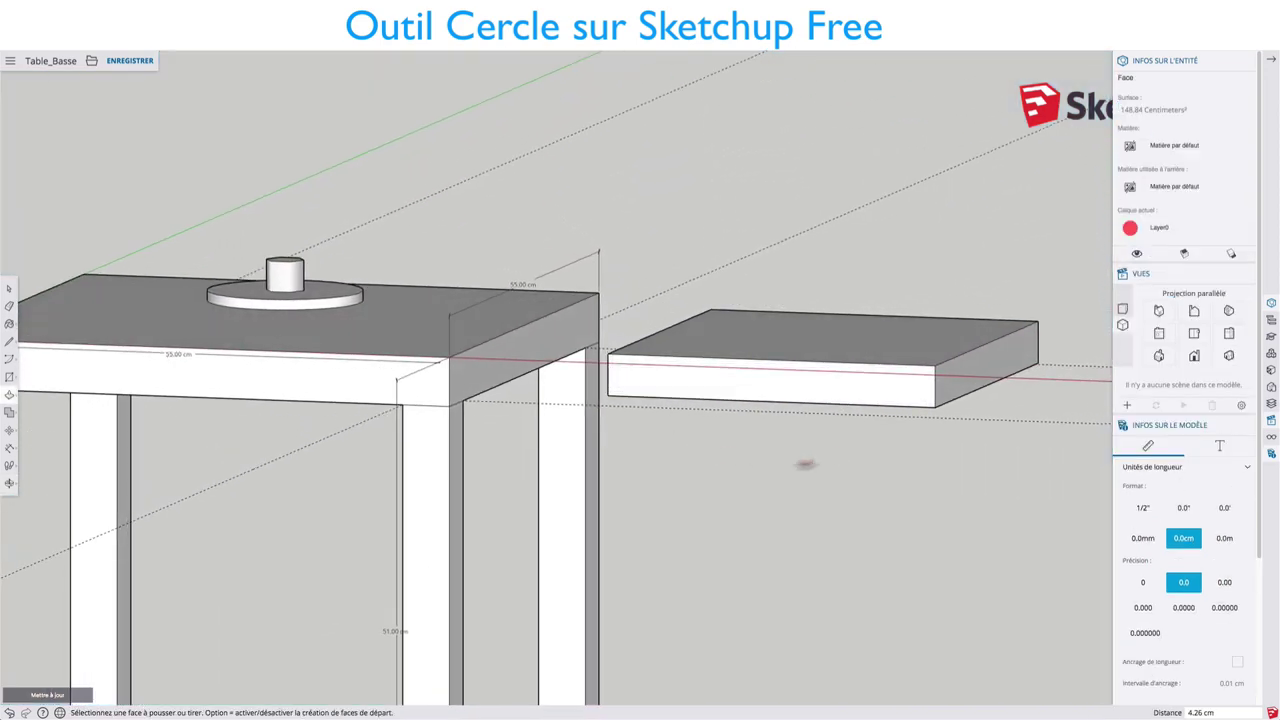
mouse_move(841, 457)
middle_down()
mouse_move(886, 323)
mouse_move(837, 397)
mouse_move(791, 431)
mouse_move(851, 477)
middle_up()
Step: From a lower angle, start pulling the slab's face again with Push/Pull
key(p)
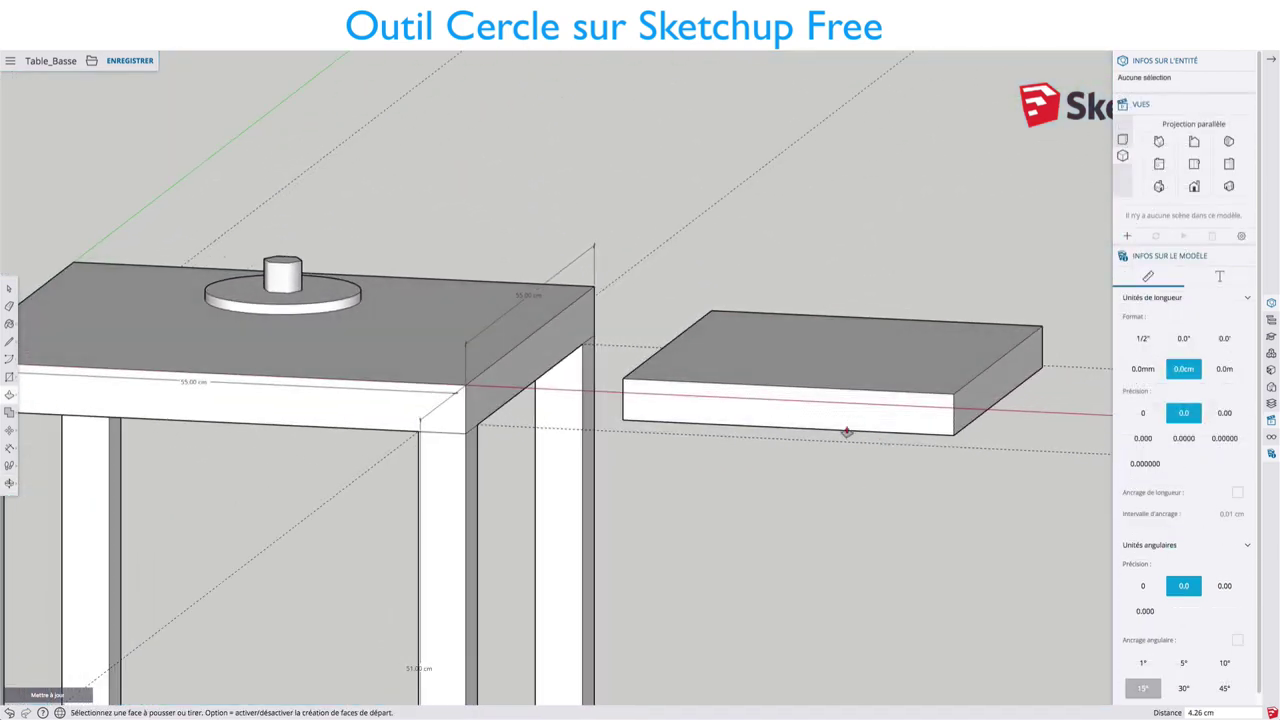
mouse_move(807, 443)
middle_down()
mouse_move(851, 354)
mouse_move(851, 323)
mouse_move(900, 491)
mouse_move(791, 226)
middle_up()
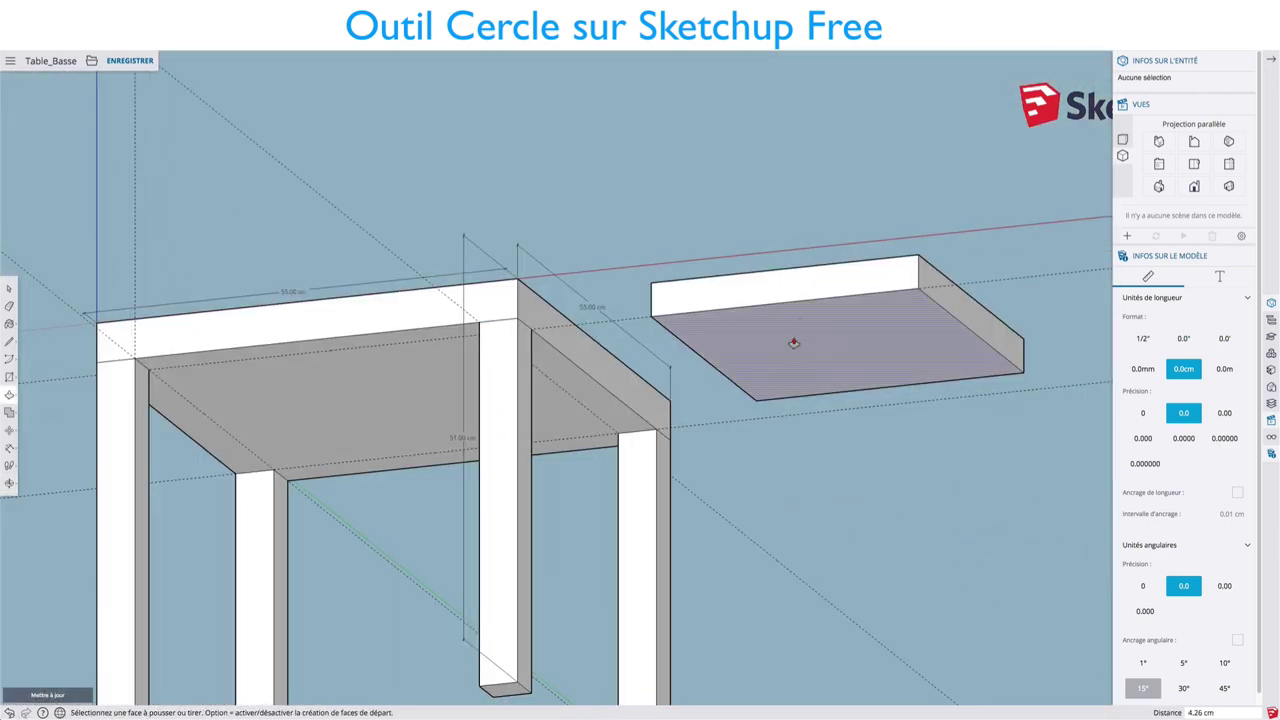
click(791, 340)
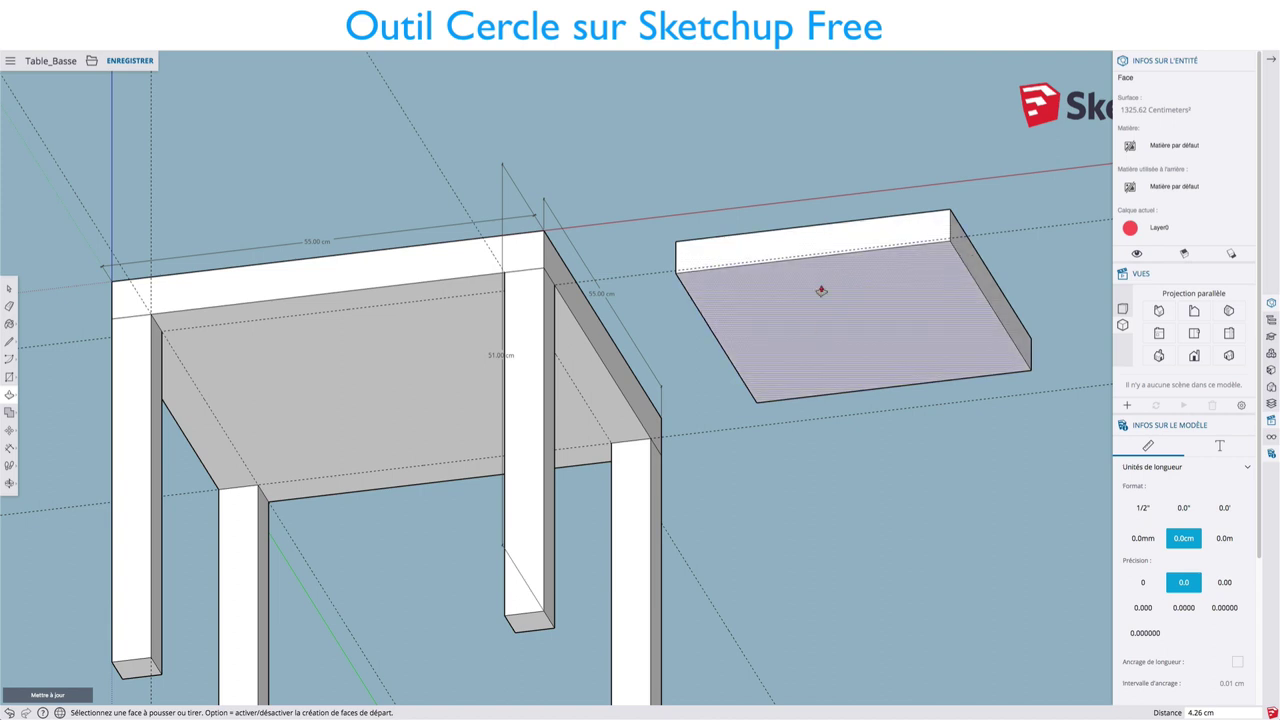
Step: Draw a small square at one slab corner and pull it down into a leg
key(r)
click(676, 270)
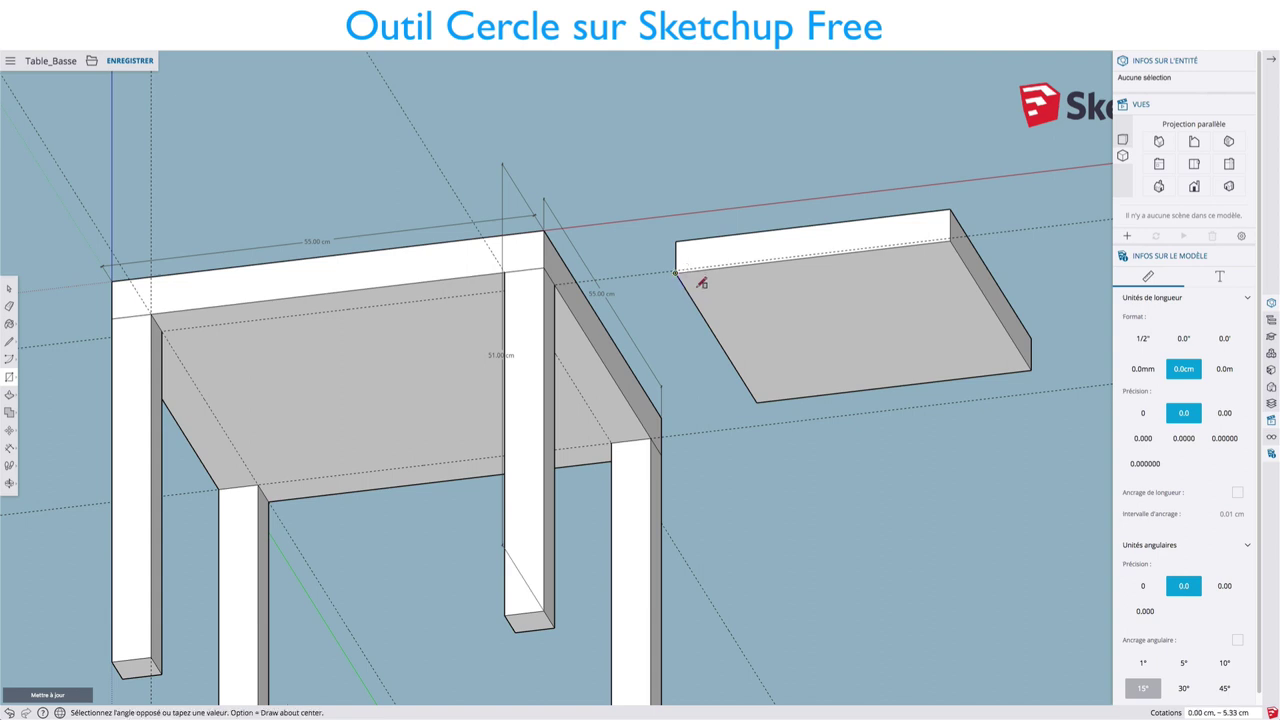
click(701, 286)
key(p)
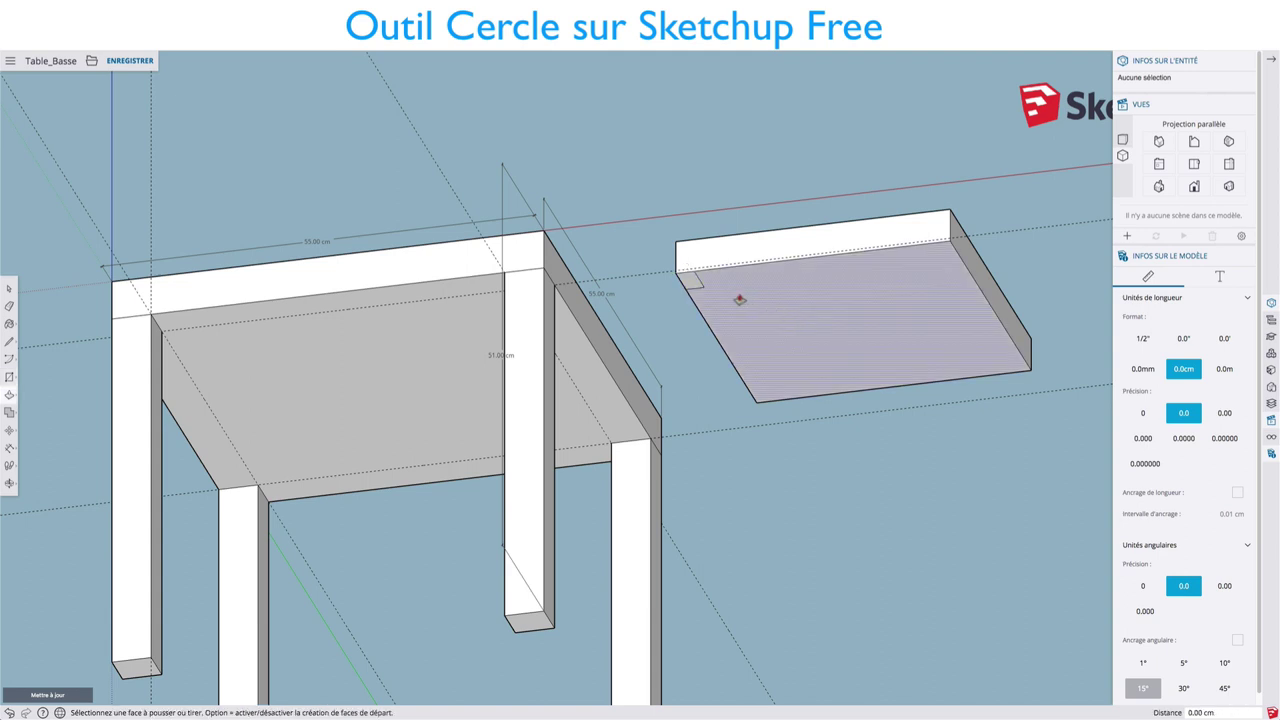
drag(697, 283, 706, 592)
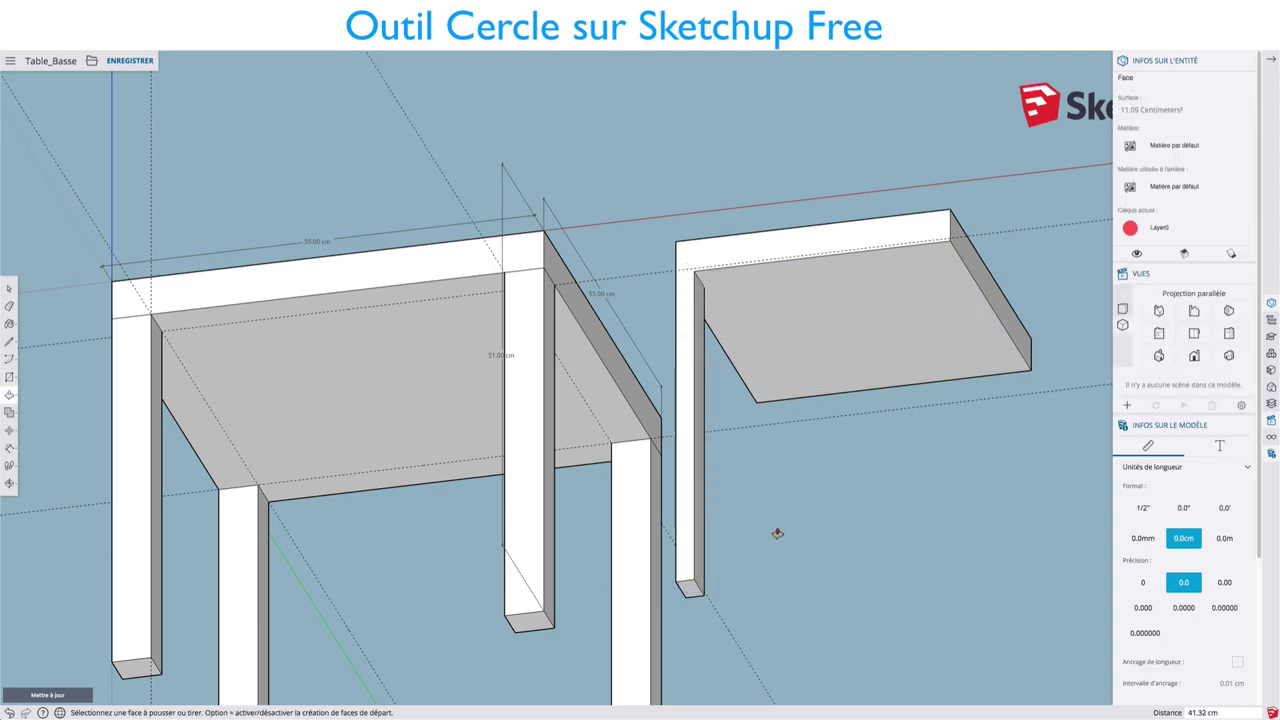
Step: Draw a square at another slab corner and pull it down 41.32 cm into a second leg
key(r)
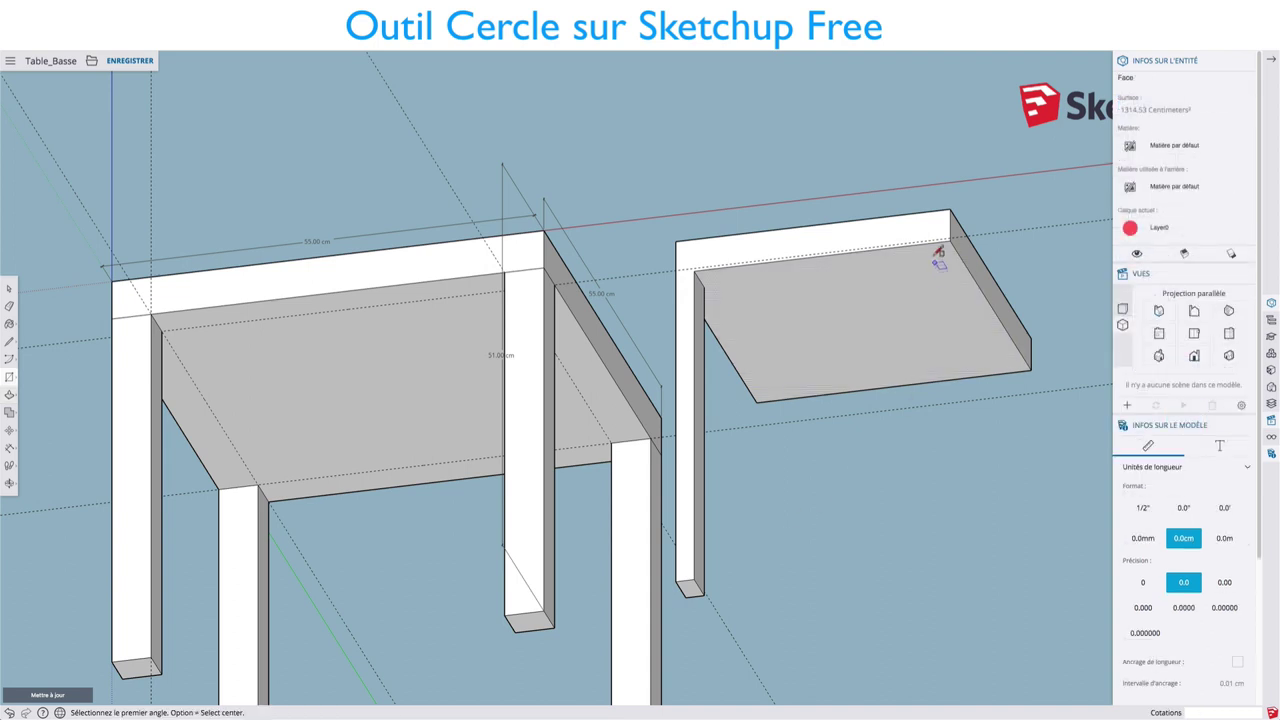
click(927, 243)
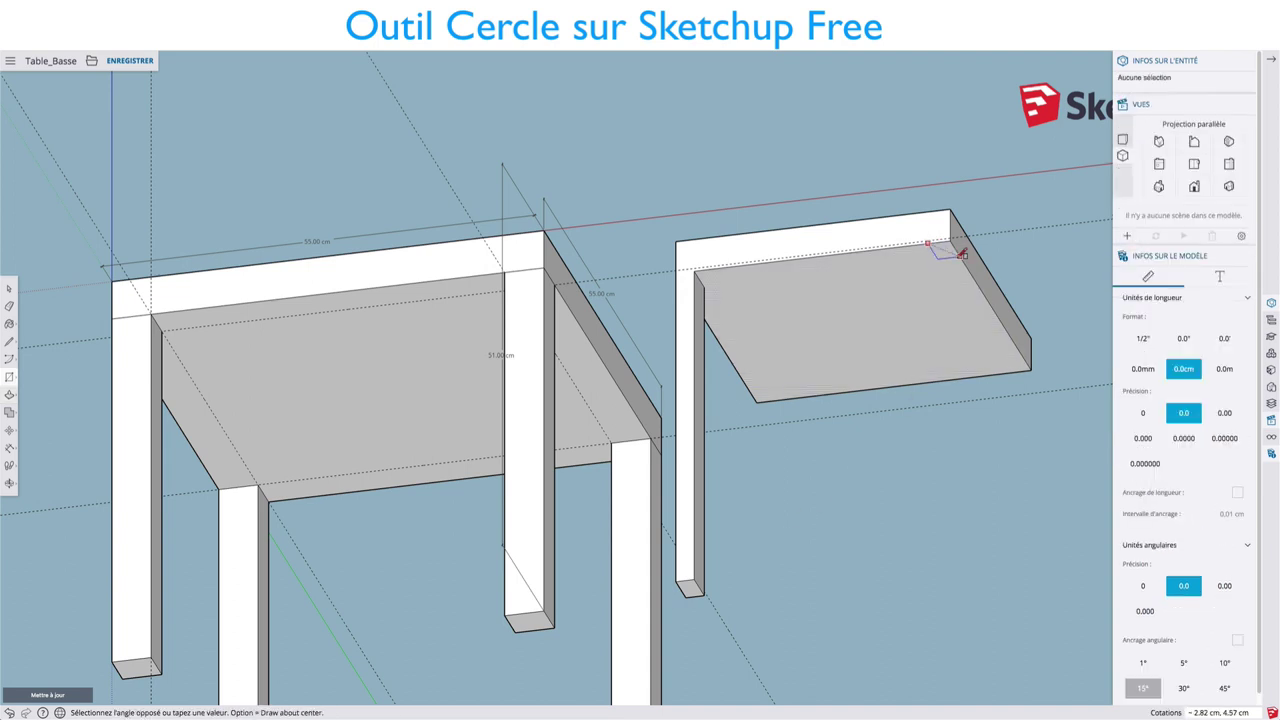
click(960, 256)
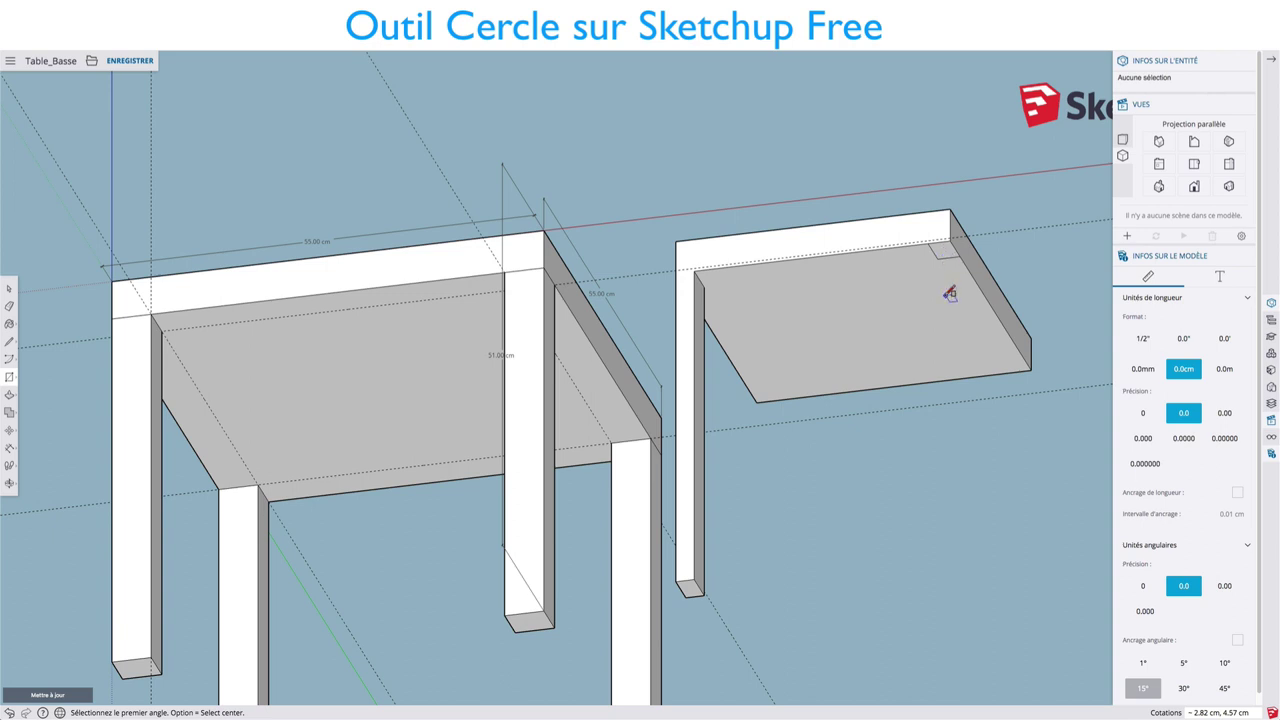
key(p)
click(943, 250)
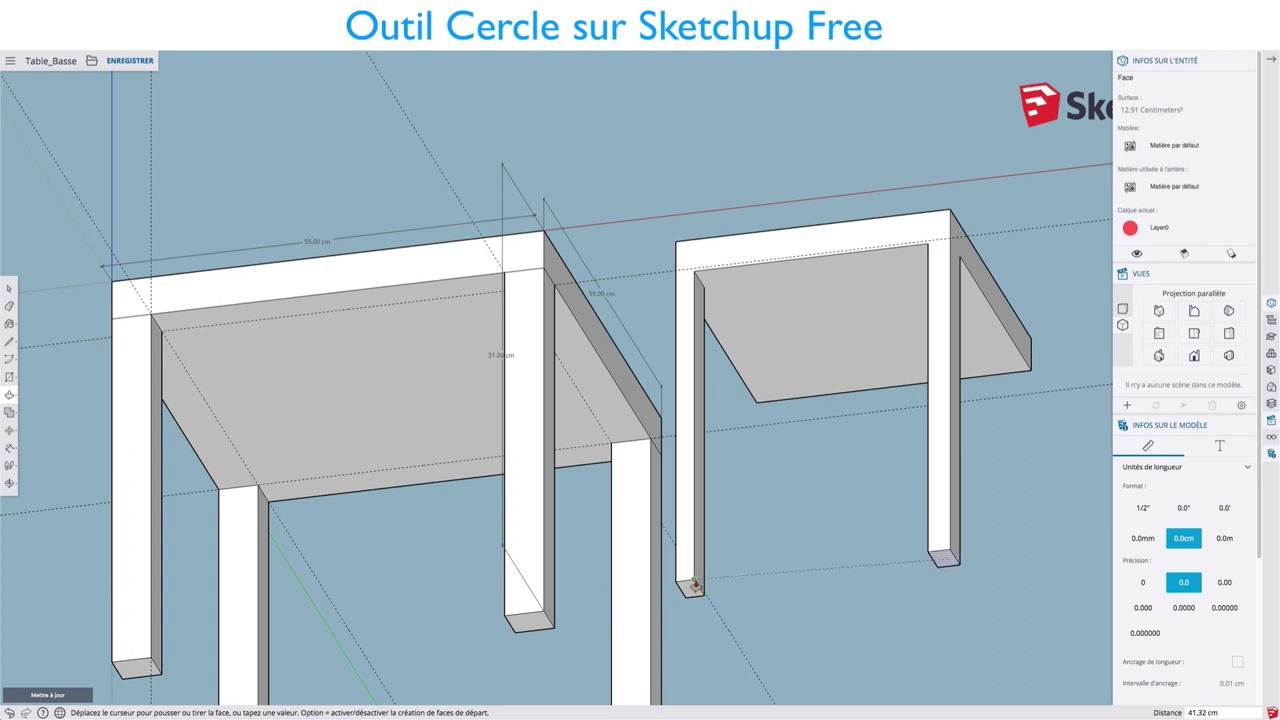
click(697, 590)
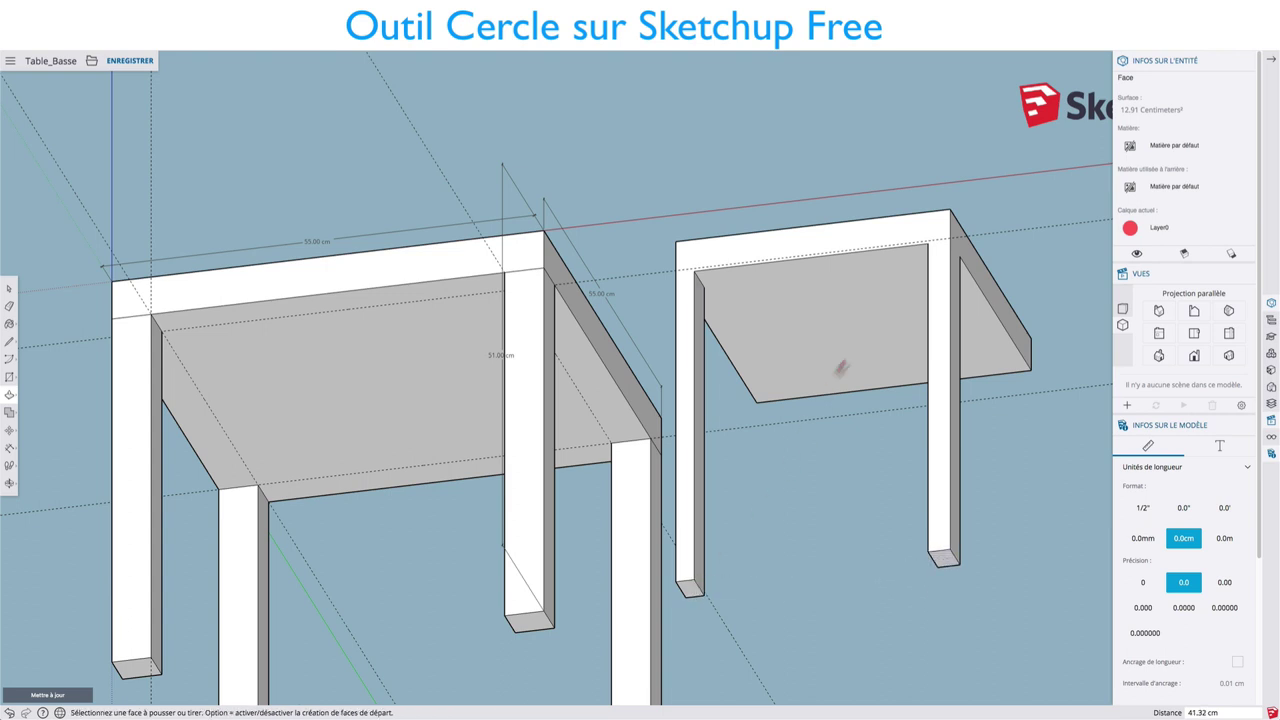
mouse_move(837, 366)
middle_down()
mouse_move(877, 437)
mouse_move(860, 388)
mouse_move(923, 569)
middle_up()
Step: Draw a 4.21 cm radius circle on the second tabletop
scroll(909, 320, down, 3)
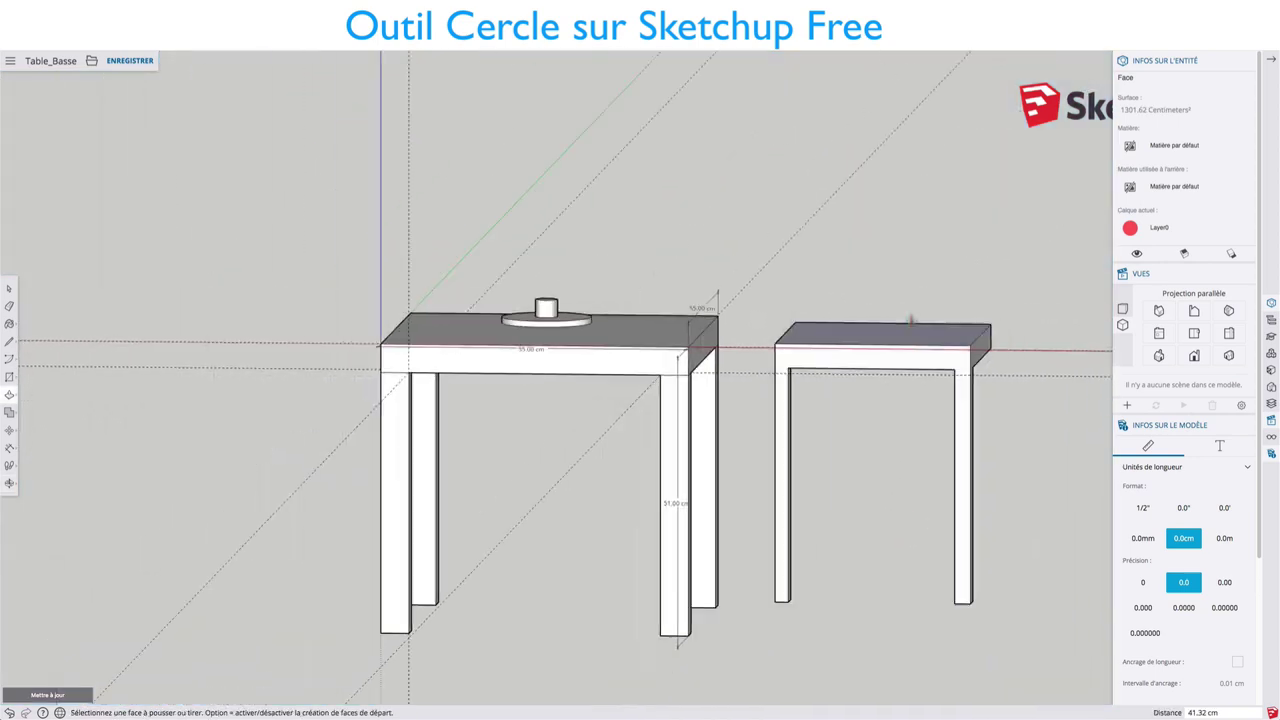
mouse_move(909, 320)
middle_down()
mouse_move(909, 406)
mouse_move(894, 334)
mouse_move(911, 294)
mouse_move(779, 329)
middle_up()
scroll(926, 458, up, 3)
shift+middle_drag(914, 371, 757, 391)
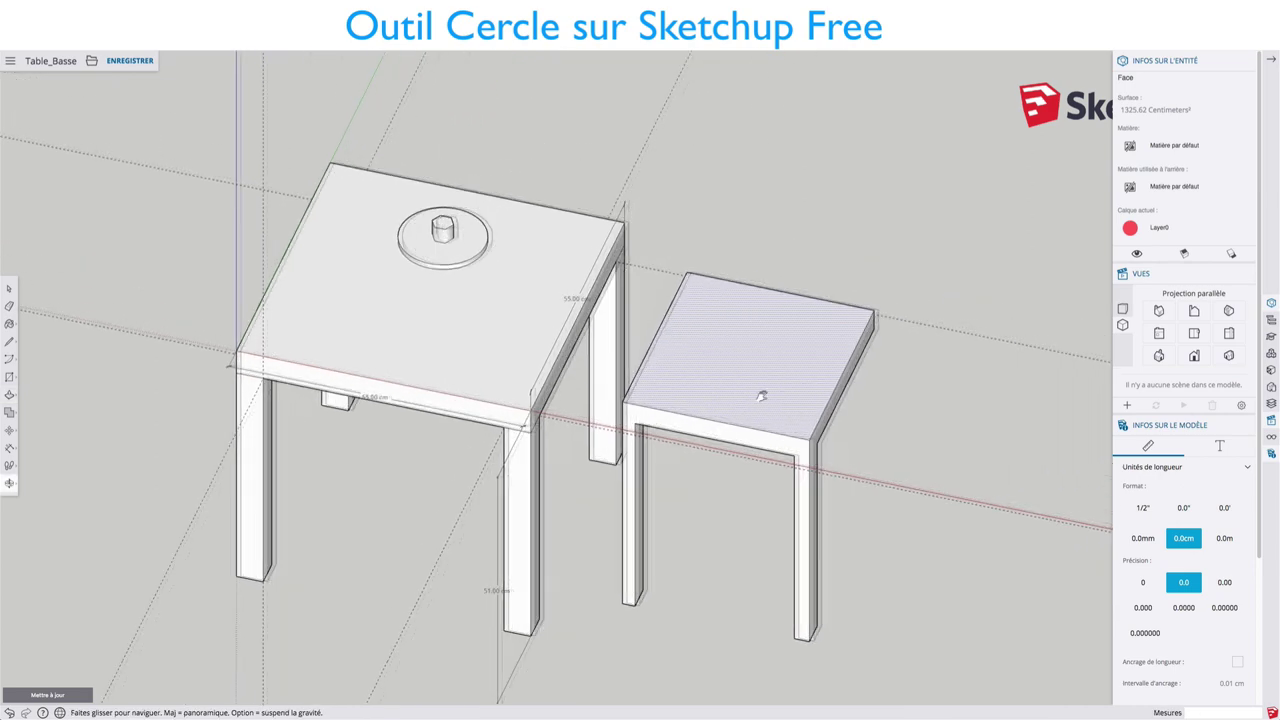
scroll(801, 389, up, 2)
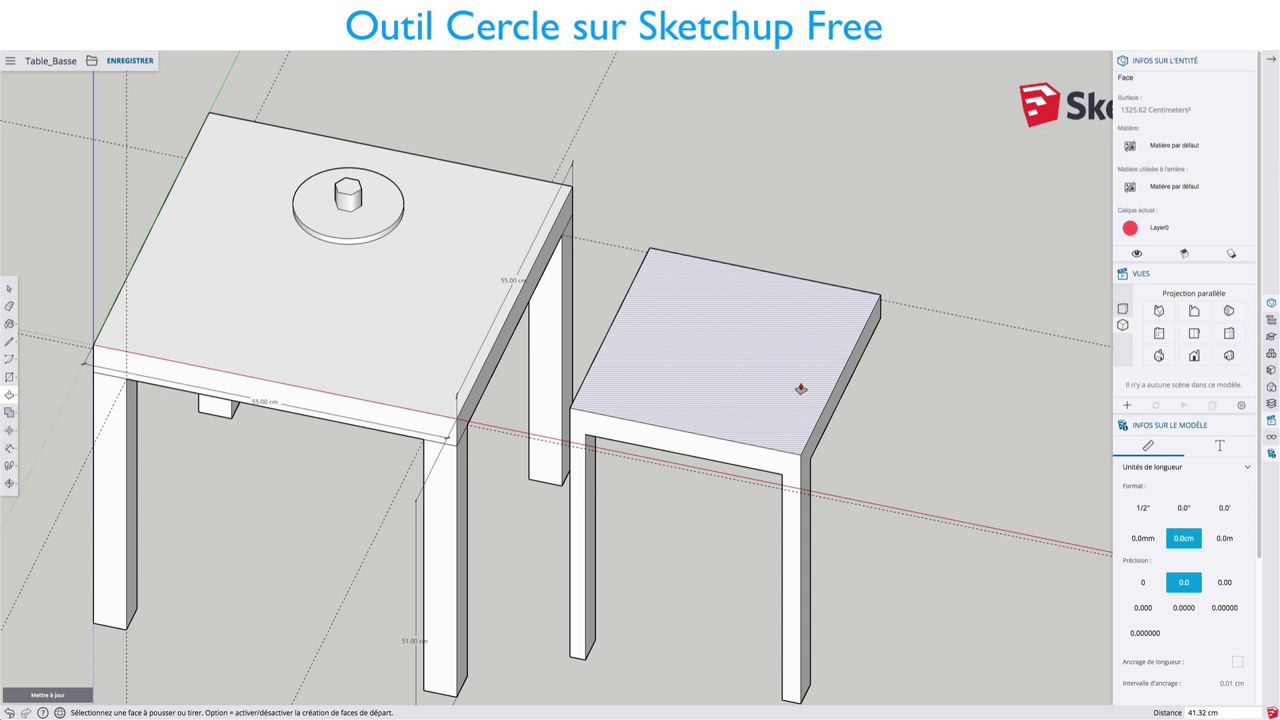
key(c)
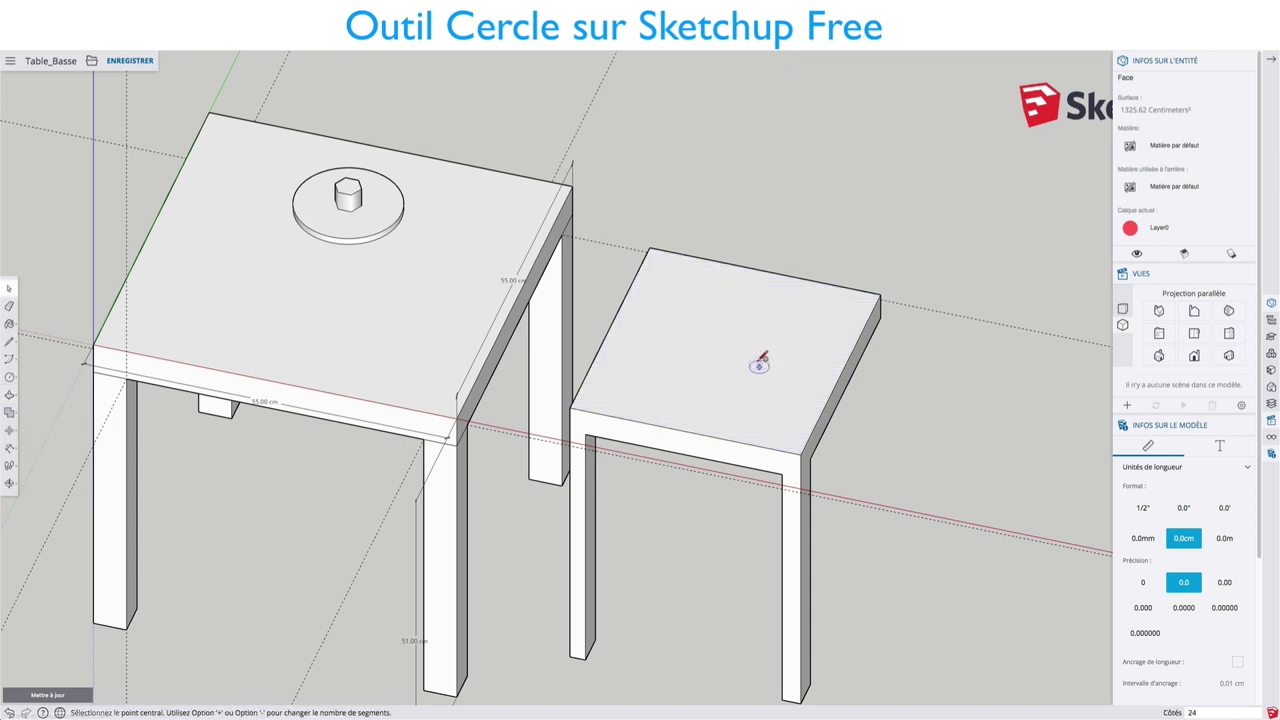
click(727, 351)
click(759, 353)
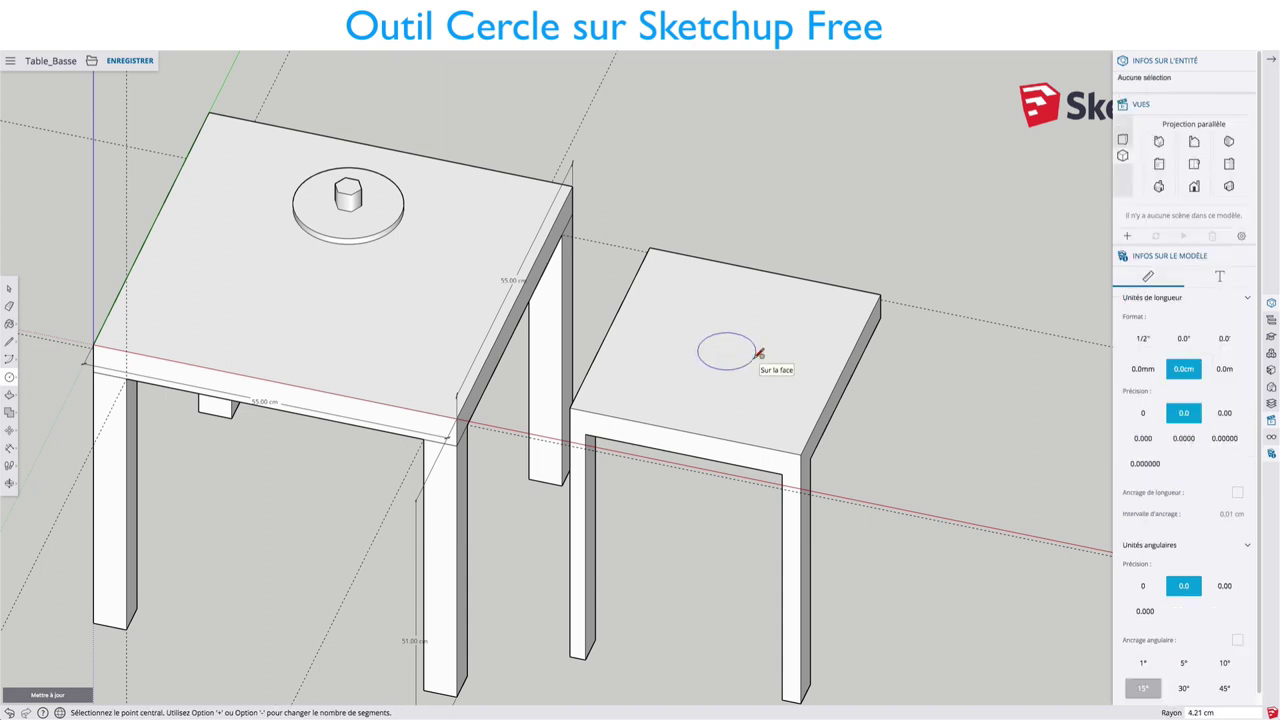
Step: Set the circle's Segments to 3 in Entity Info, turning it into a triangle
key(space)
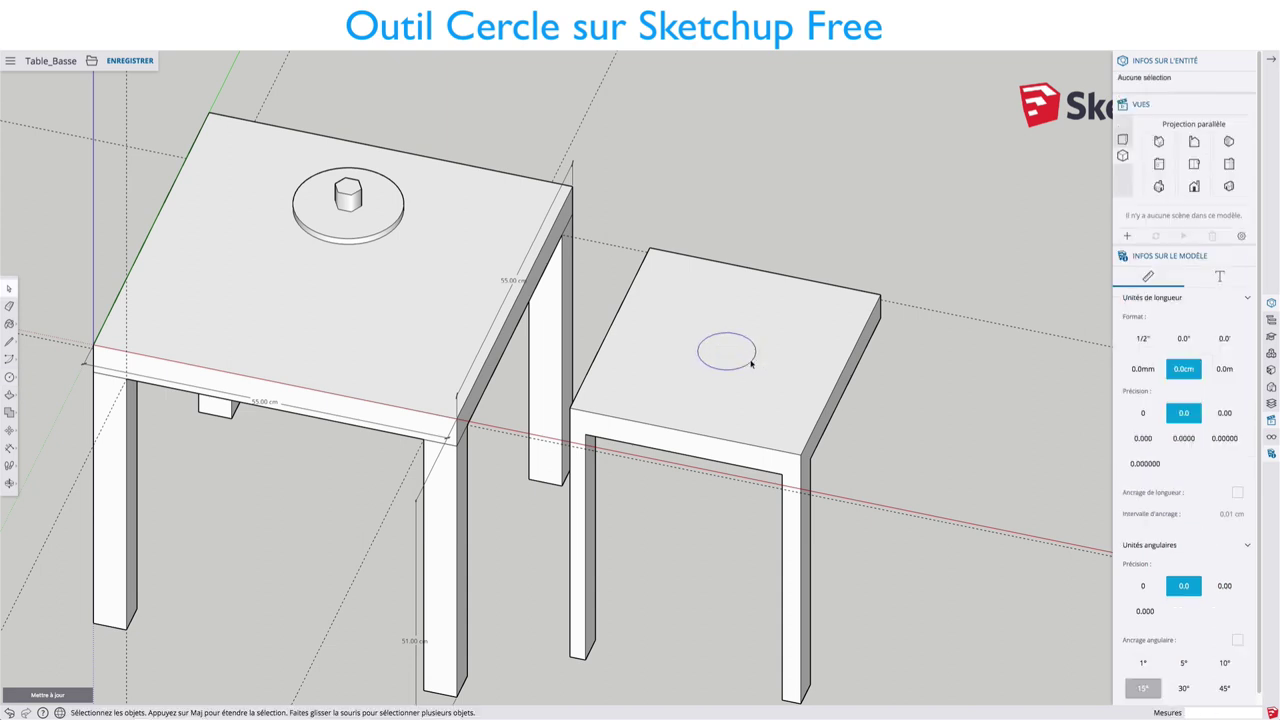
click(752, 362)
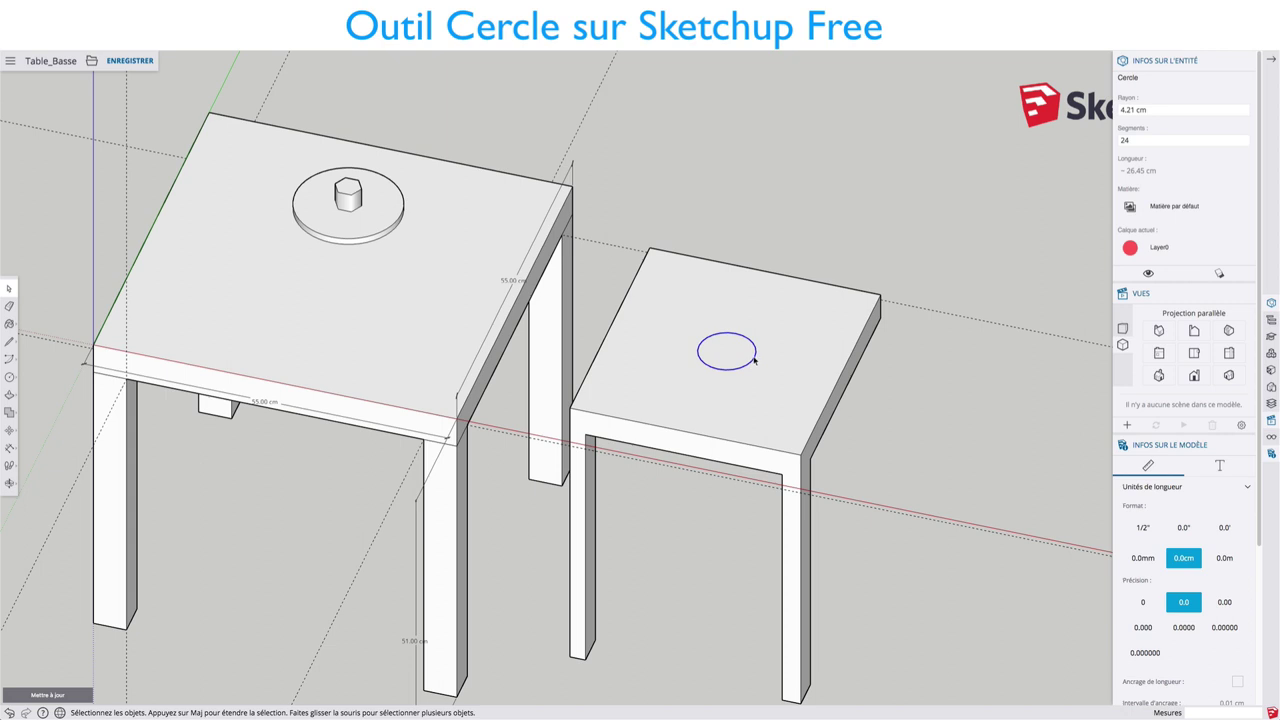
right_click(755, 361)
click(777, 390)
text(3)
key(Return)
Step: Push/Pull the triangle upward into a triangular prism on the tabletop
scroll(724, 358, up, 3)
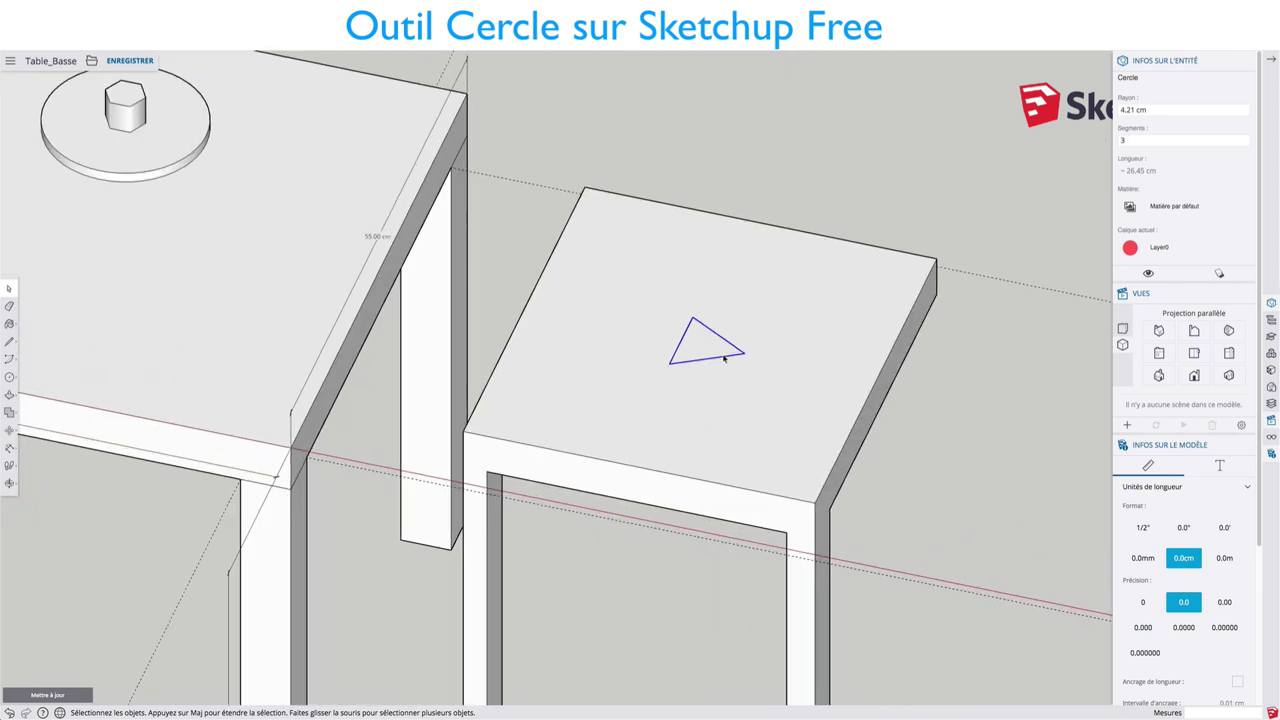
click(710, 348)
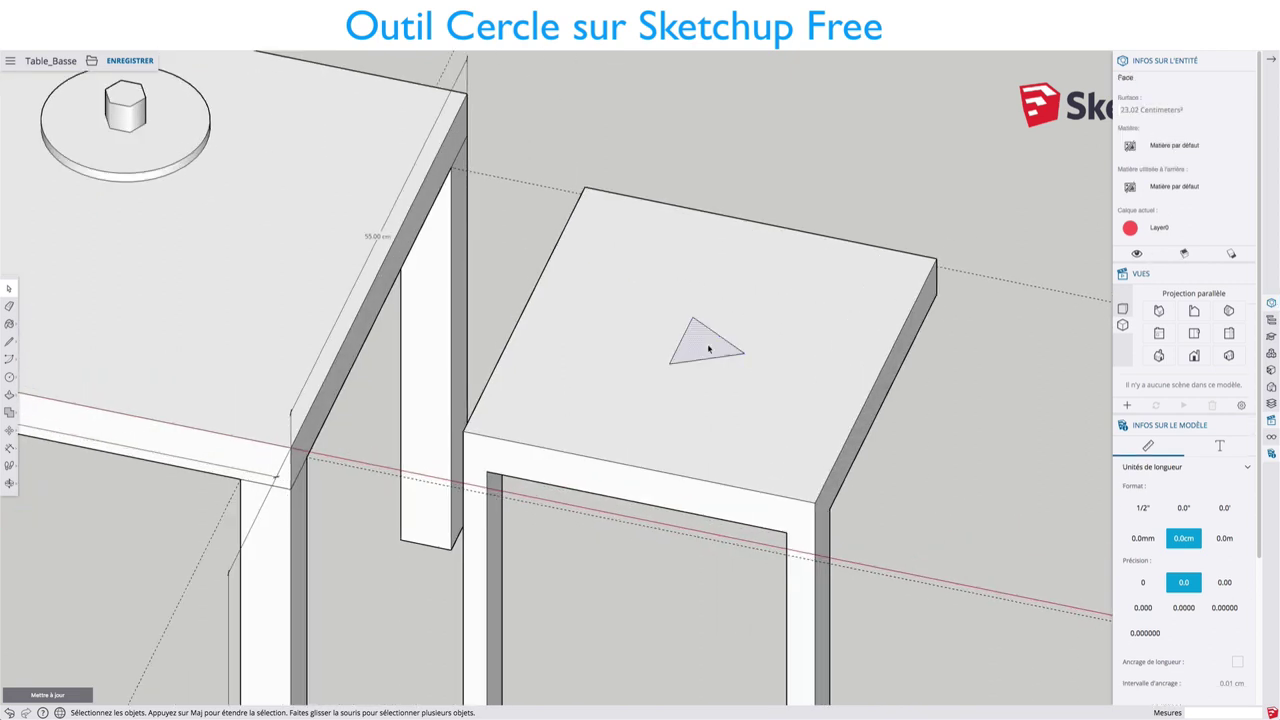
key(p)
click(700, 350)
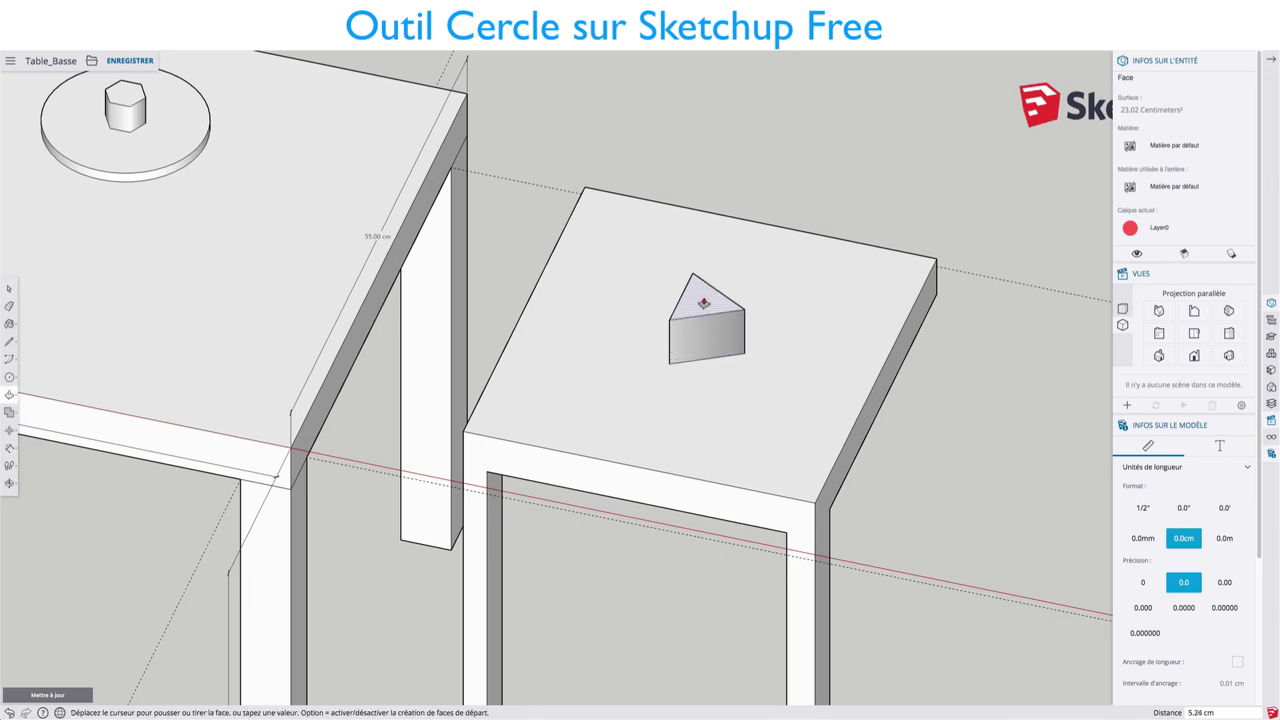
click(702, 290)
scroll(708, 330, down, 3)
middle_drag(708, 330, 750, 300)
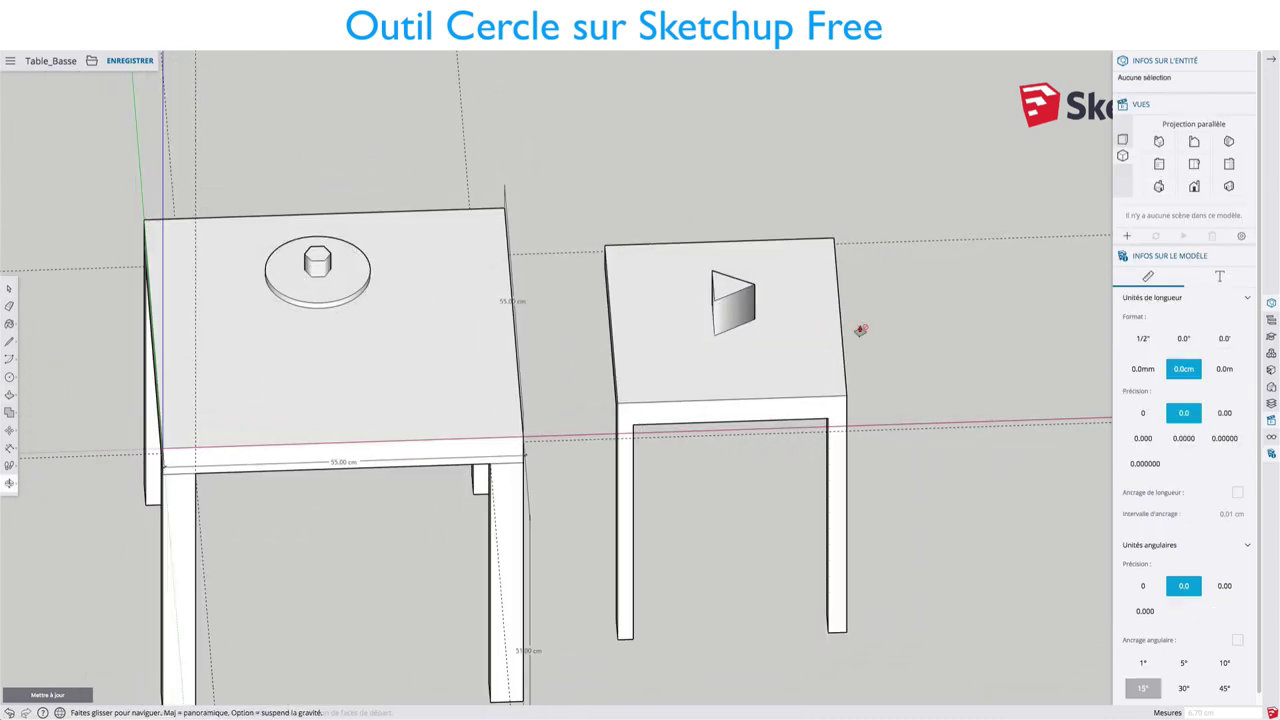
key(space)
scroll(753, 293, up, 3)
scroll(753, 293, down, 1)
Step: Draw a 3.16 cm radius circle in front of the triangular prism
scroll(755, 291, down, 1)
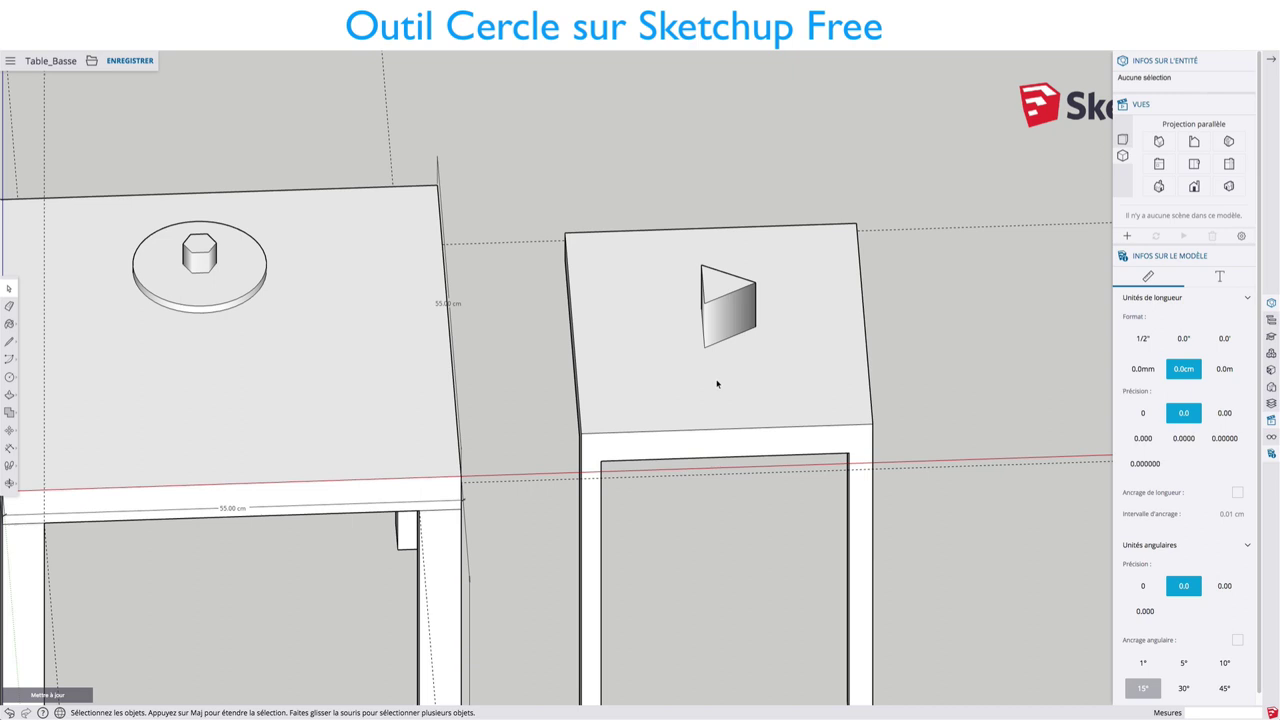
key(c)
click(772, 380)
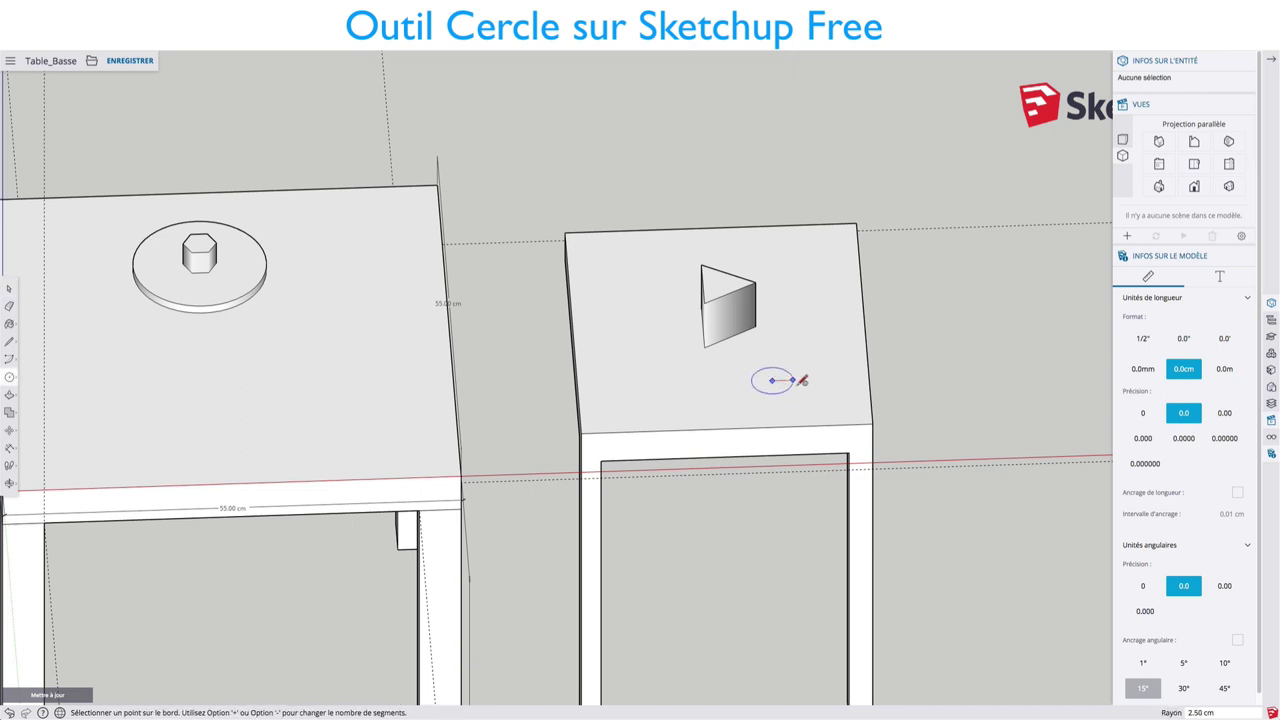
click(799, 380)
Step: In Entity Info, change the circle's Segments through 6 and 9 to 12
key(space)
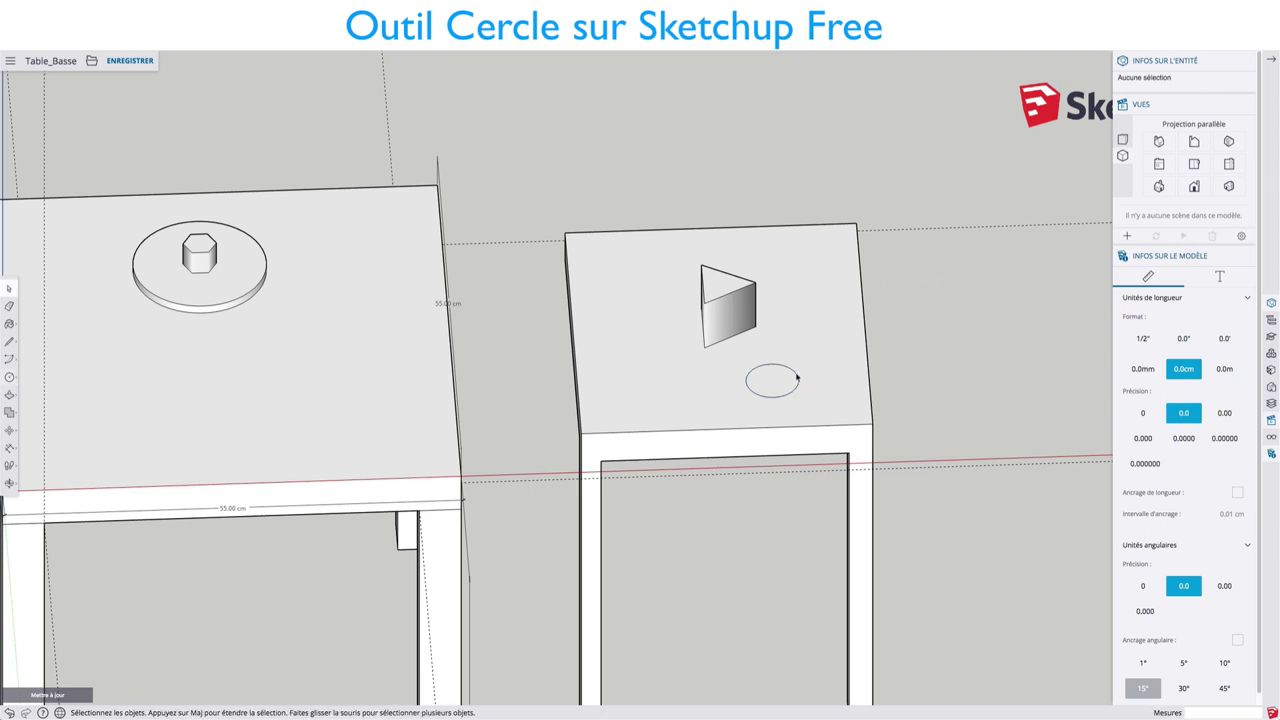
click(798, 378)
right_click(798, 378)
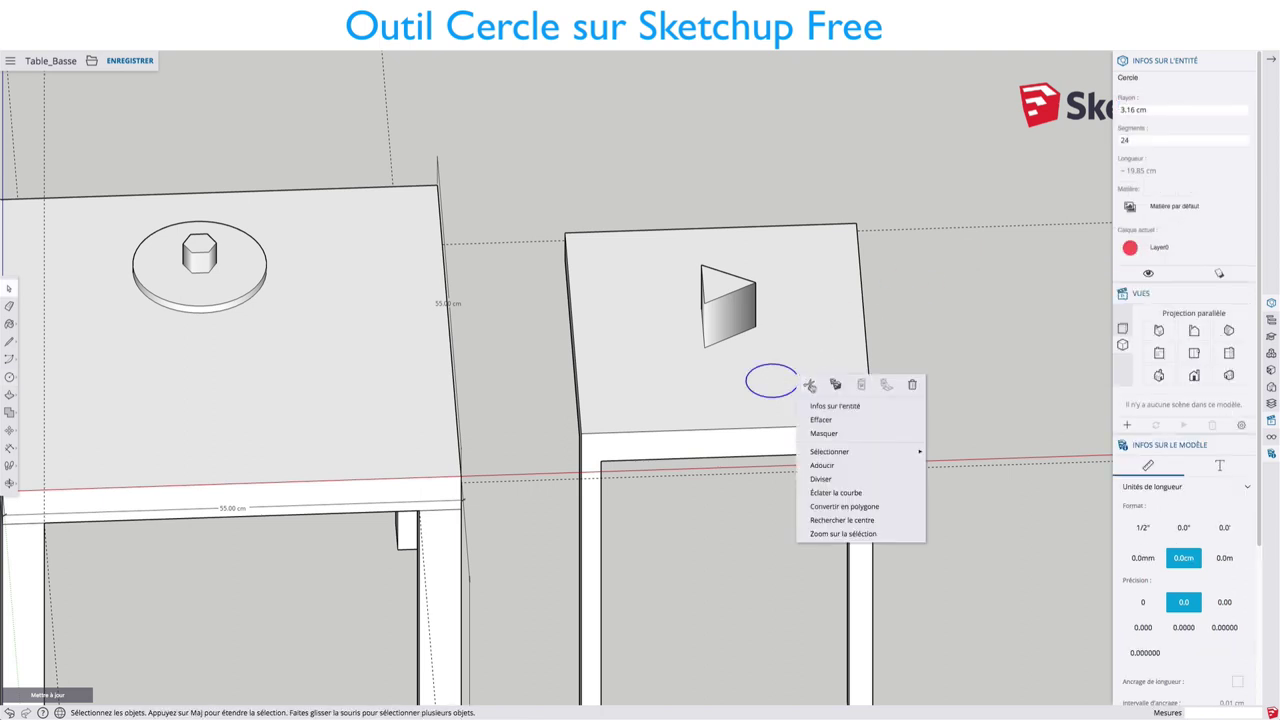
click(809, 406)
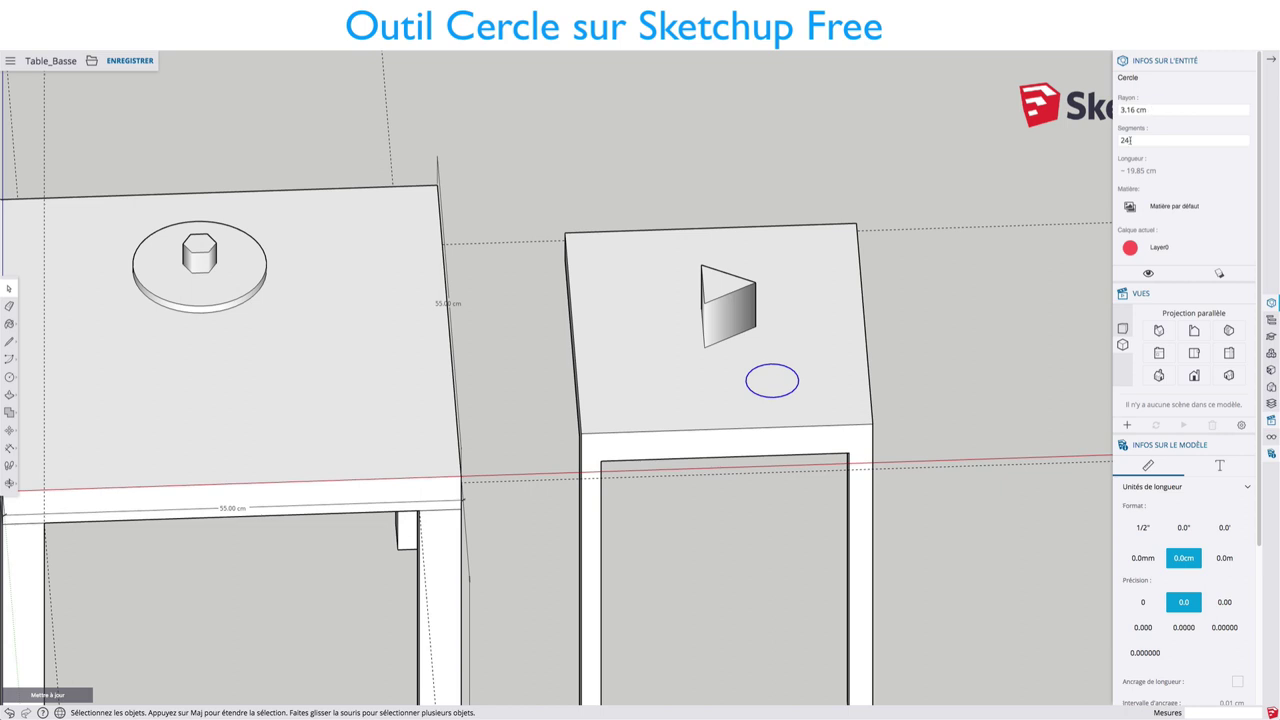
text(6)
key(Return)
key(Return)
text(2)
key(Return)
Step: Zoom and orbit to view both tables from another angle
scroll(780, 385, up, 3)
scroll(795, 373, up, 3)
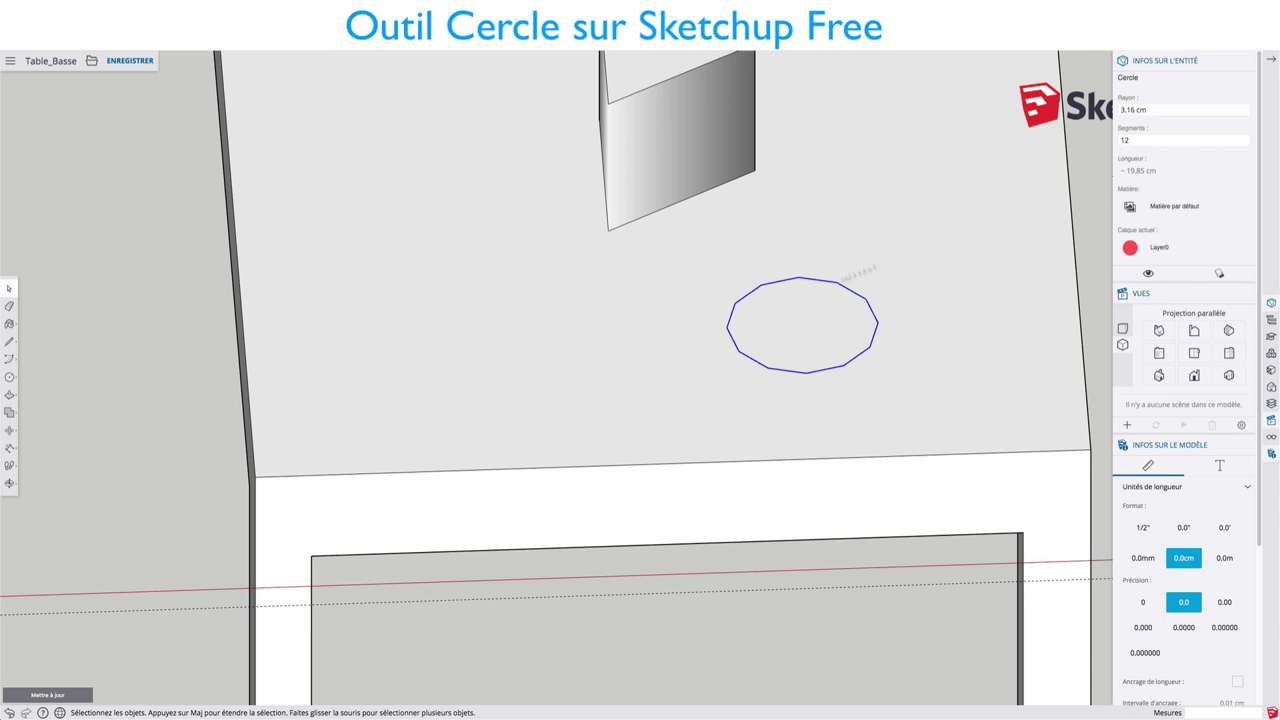
scroll(781, 298, down, 3)
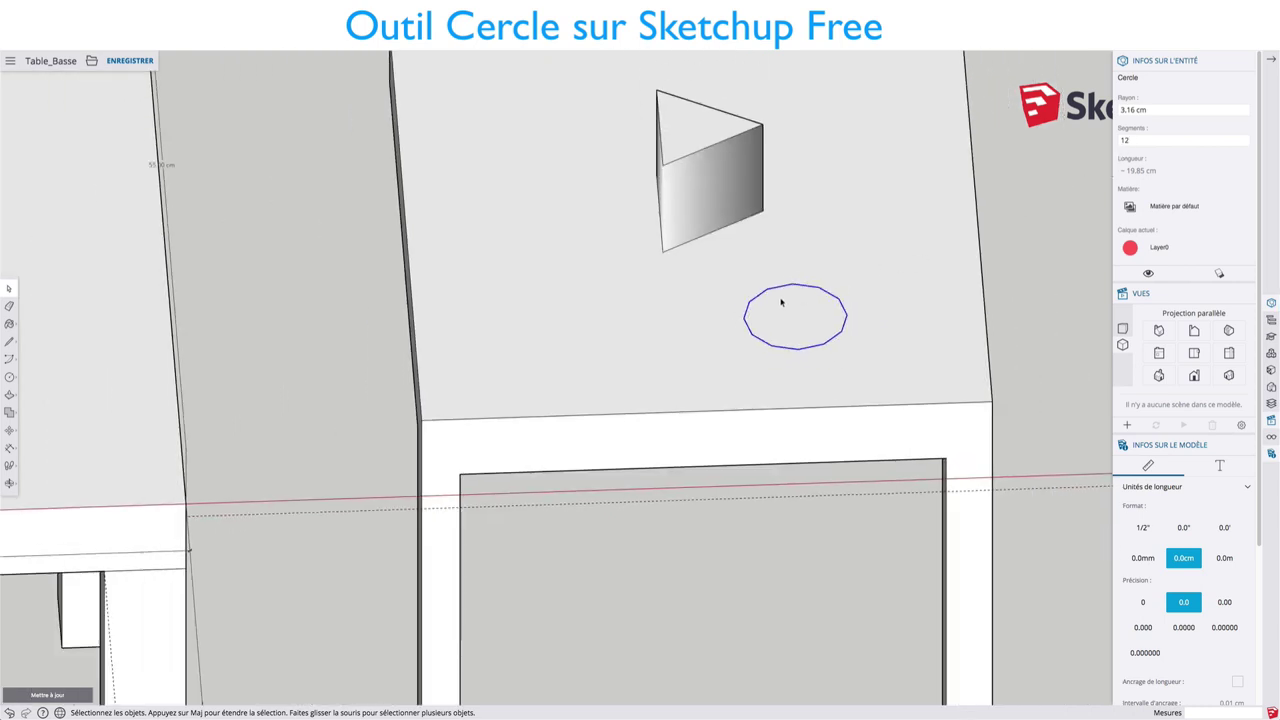
scroll(781, 302, down, 3)
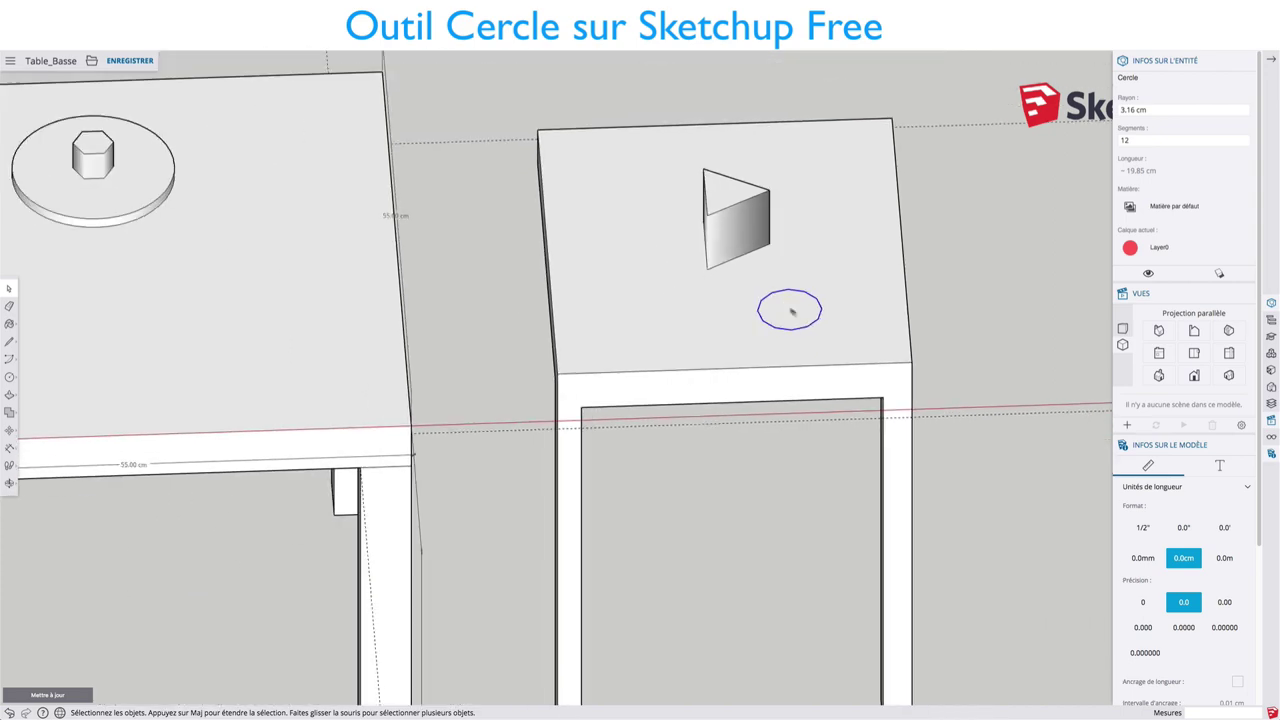
mouse_move(791, 312)
middle_down()
mouse_move(817, 323)
mouse_move(743, 289)
mouse_move(794, 316)
mouse_move(843, 320)
middle_up()
scroll(791, 346, down, 2)
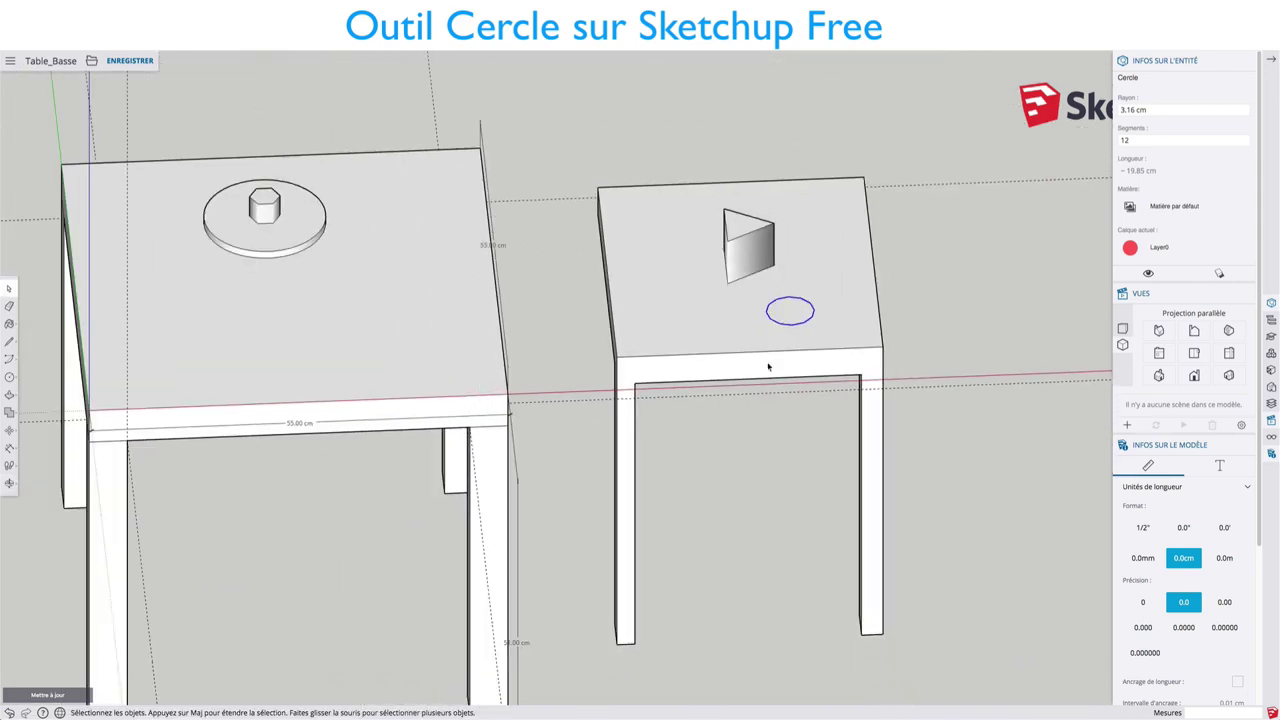
mouse_move(768, 367)
middle_down()
mouse_move(831, 337)
mouse_move(849, 357)
middle_up()
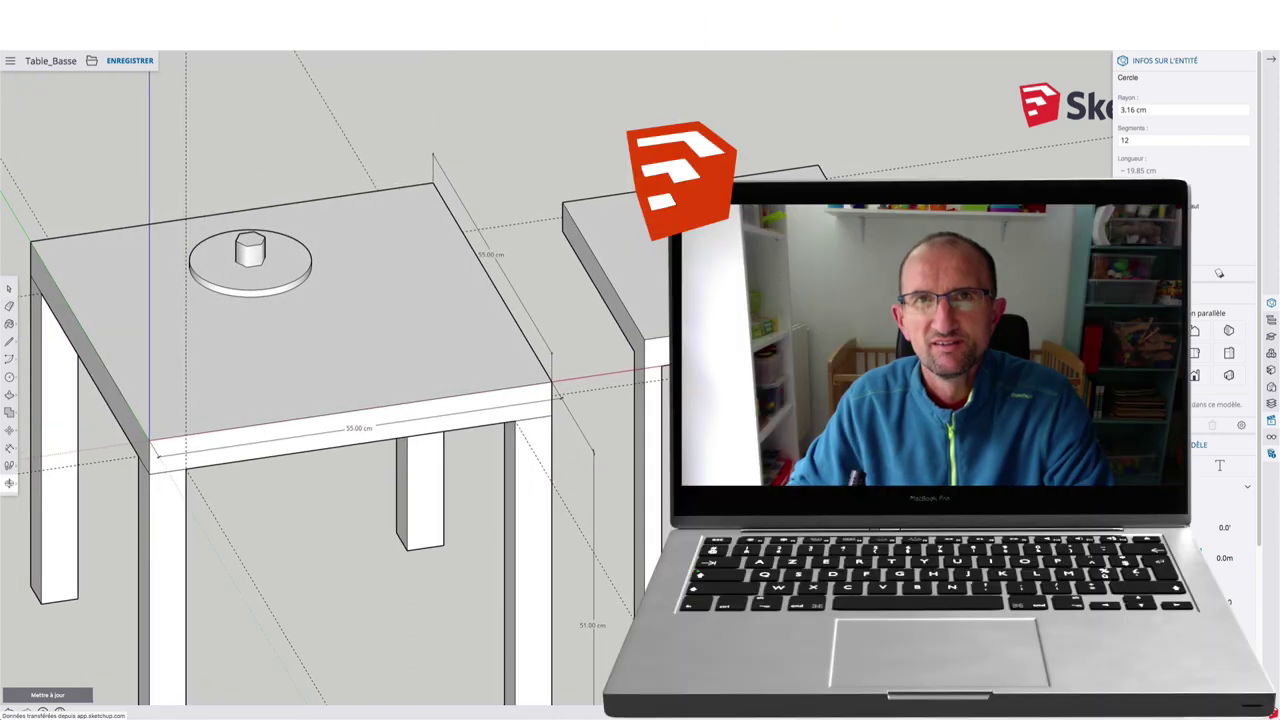